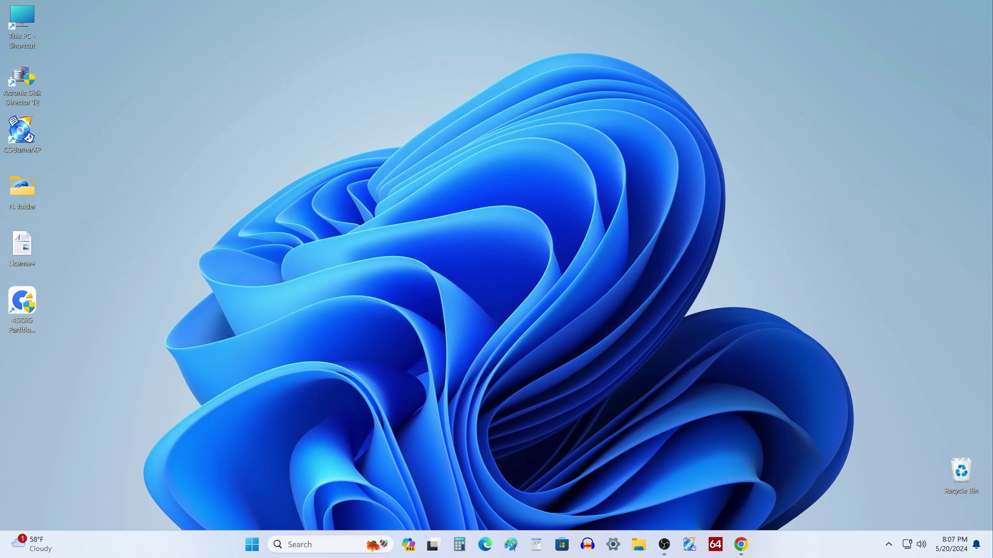
Open File Explorer to view the drives under This PC.
left_click(638, 544)
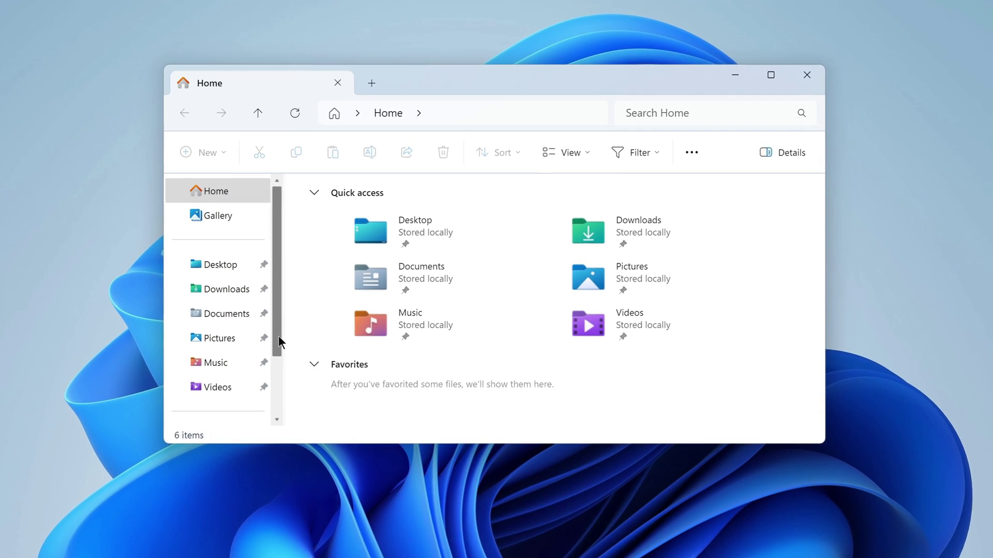
scroll(318, 331, "down", 3)
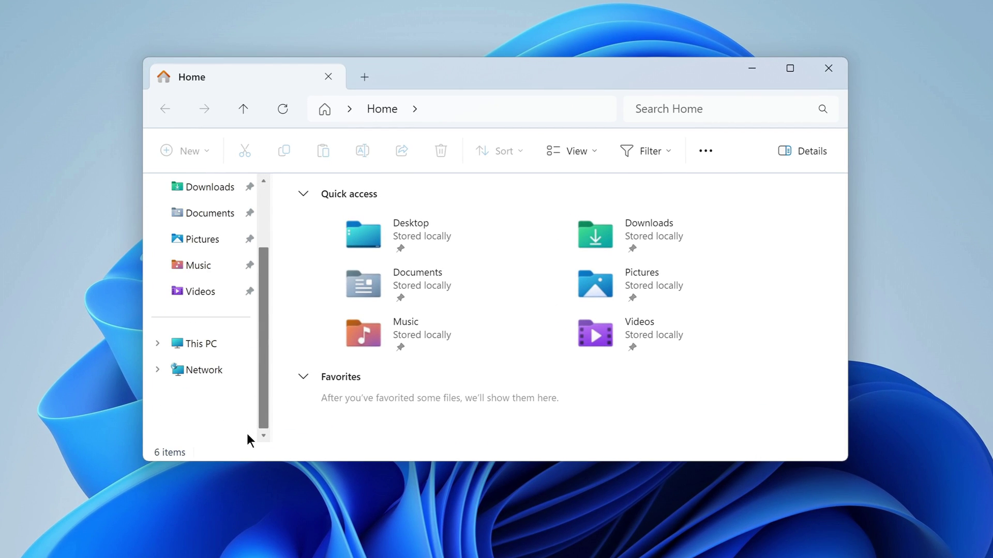
left_click(243, 344)
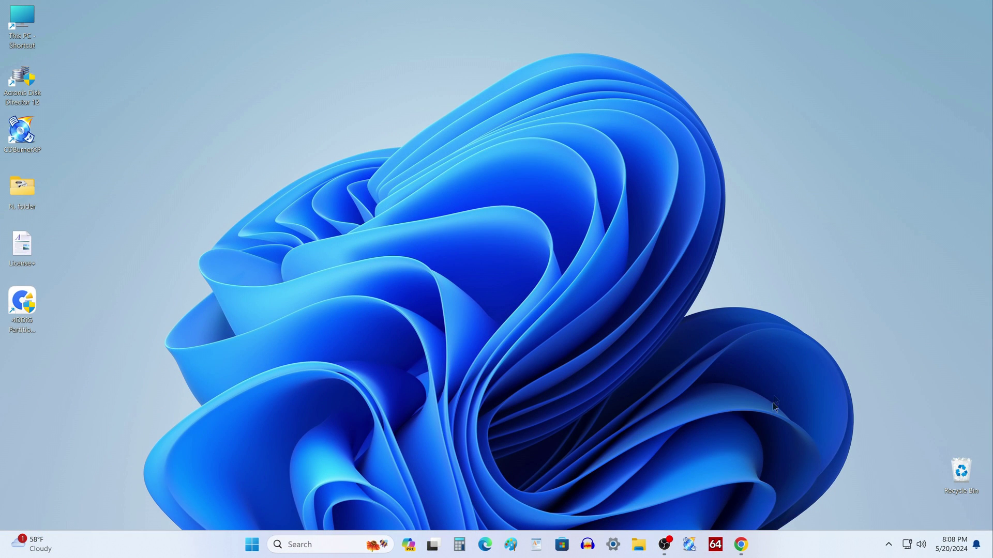
Back in Chrome, expand the video description to reveal the Windows 10, Windows 11 and Rufus links.
left_click(742, 545)
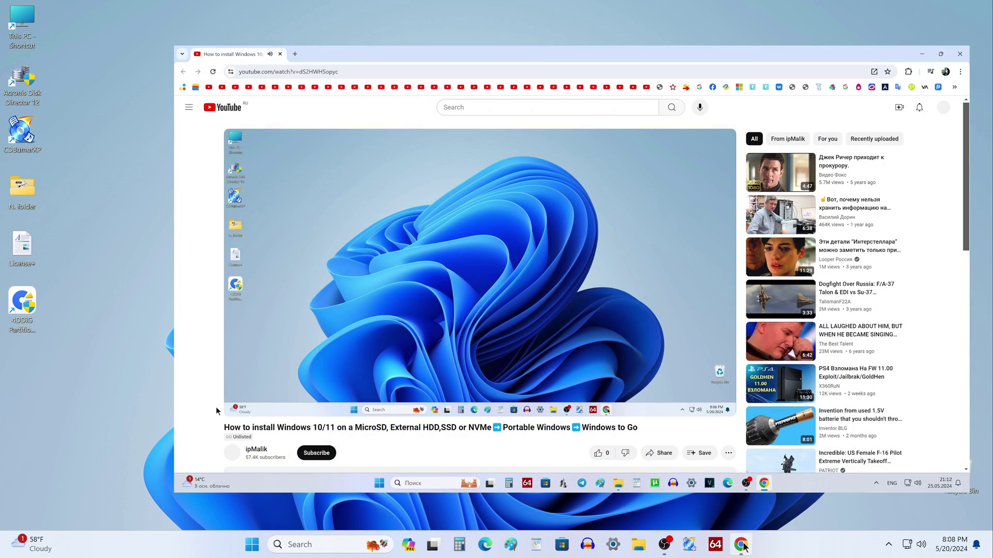
scroll(216, 411, "down", 5)
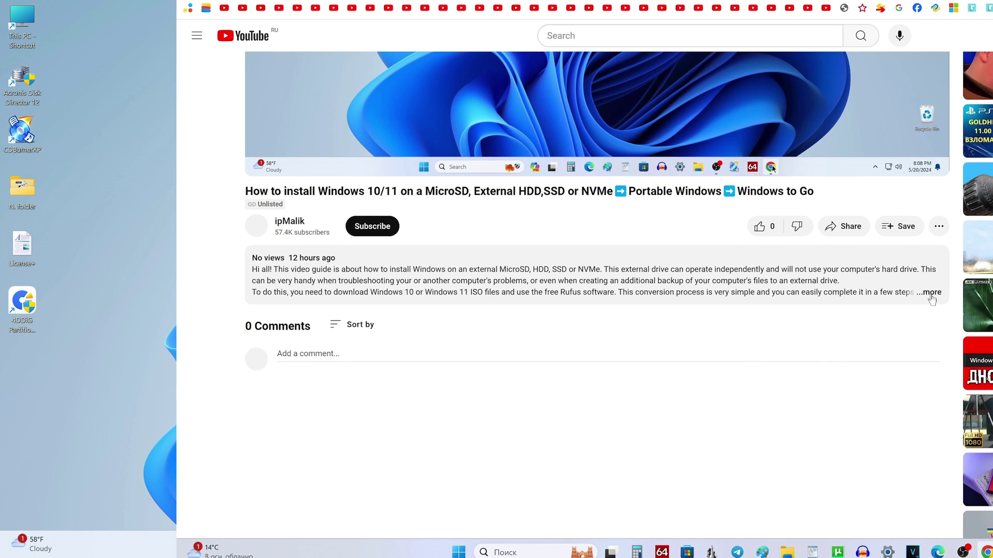
left_click(931, 293)
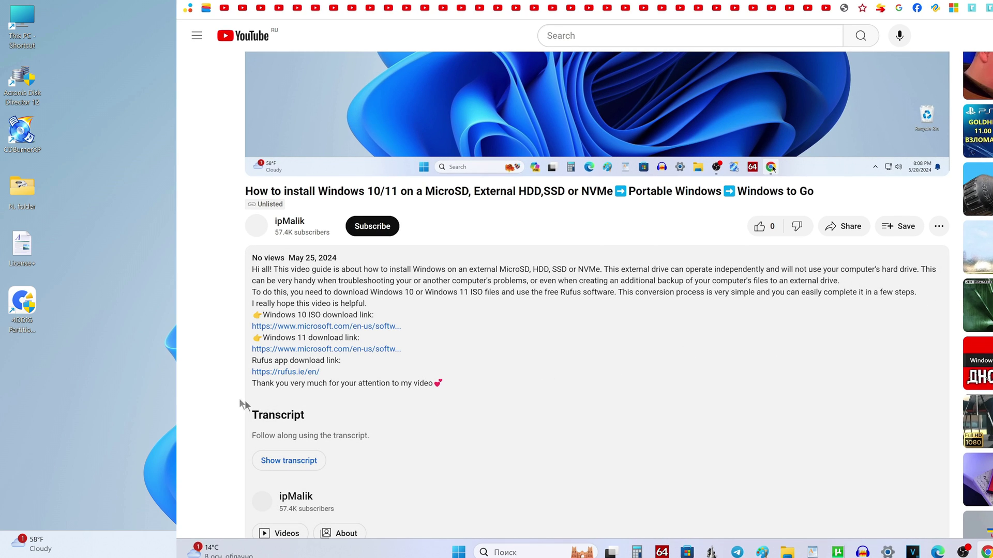
Go to Microsoft's Download Windows 10 page and briefly check the upgrade instructions.
left_click(352, 326)
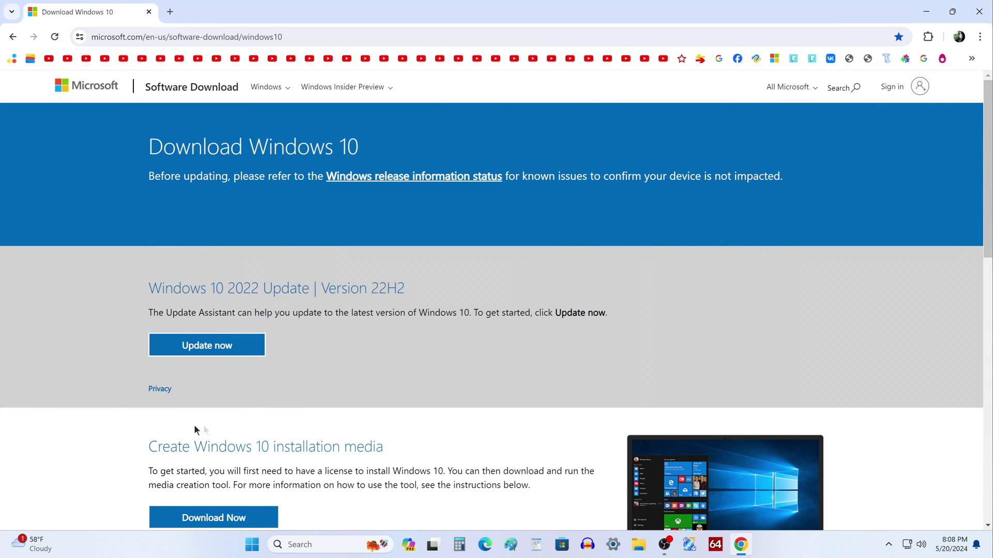
scroll(121, 392, "down", 5)
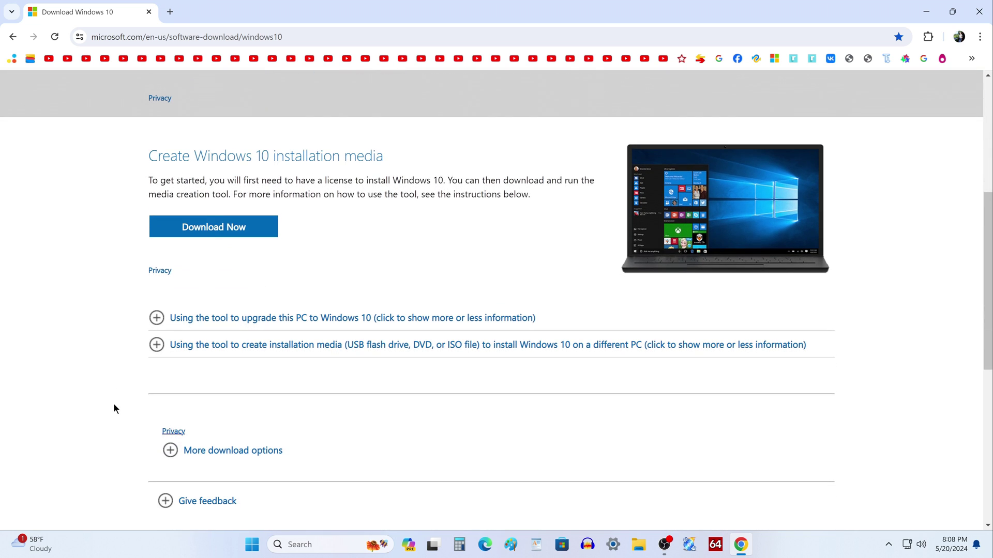
left_click(161, 317)
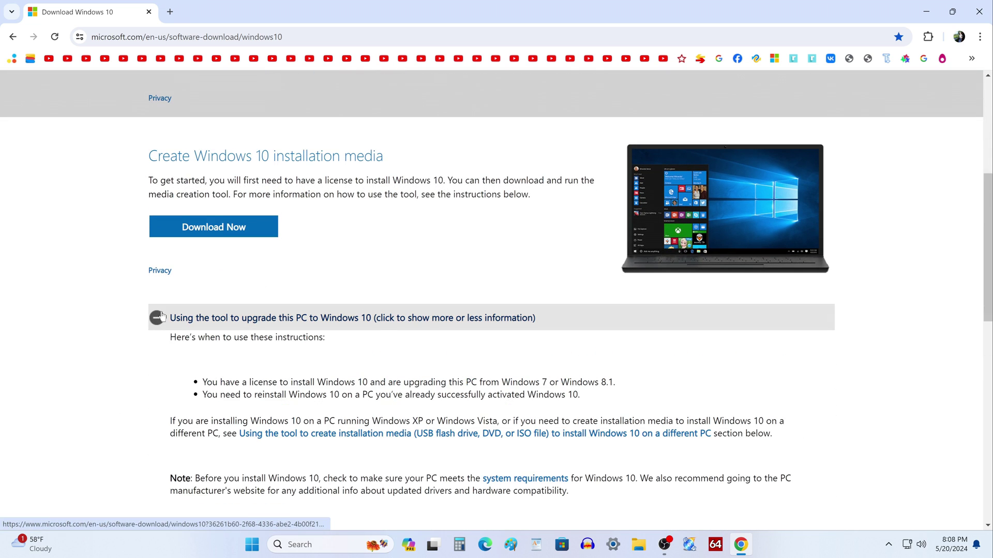
scroll(98, 351, "down", 4)
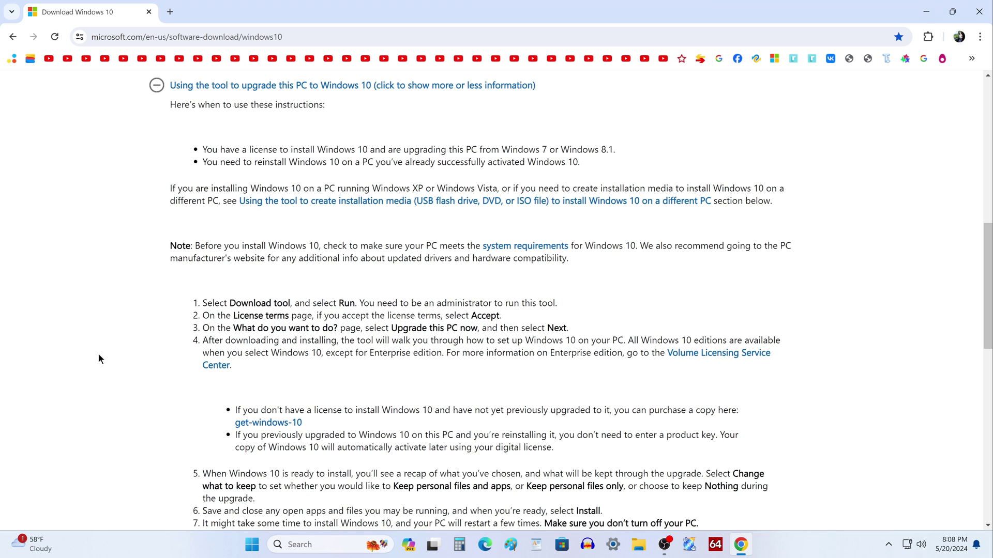
scroll(98, 353, "up", 5)
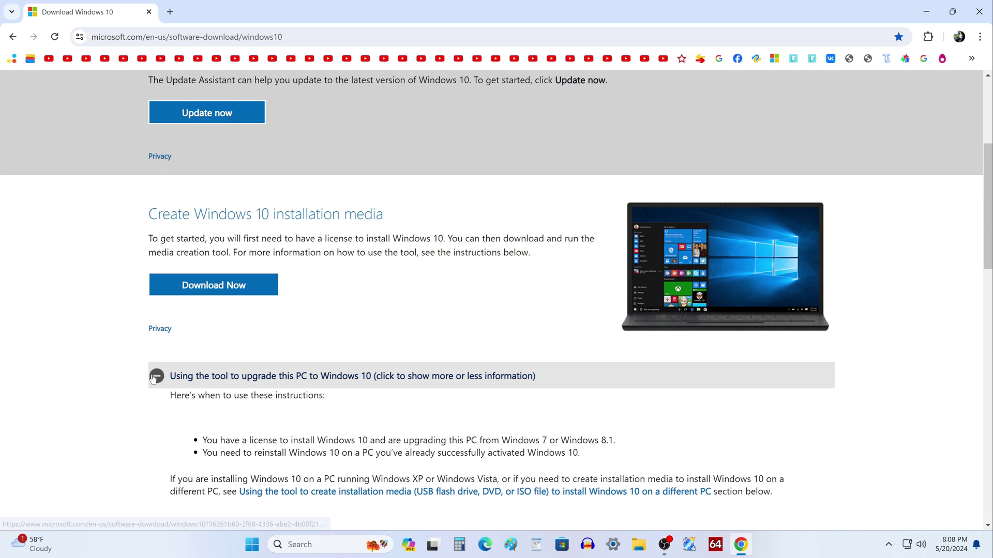
left_click(154, 378)
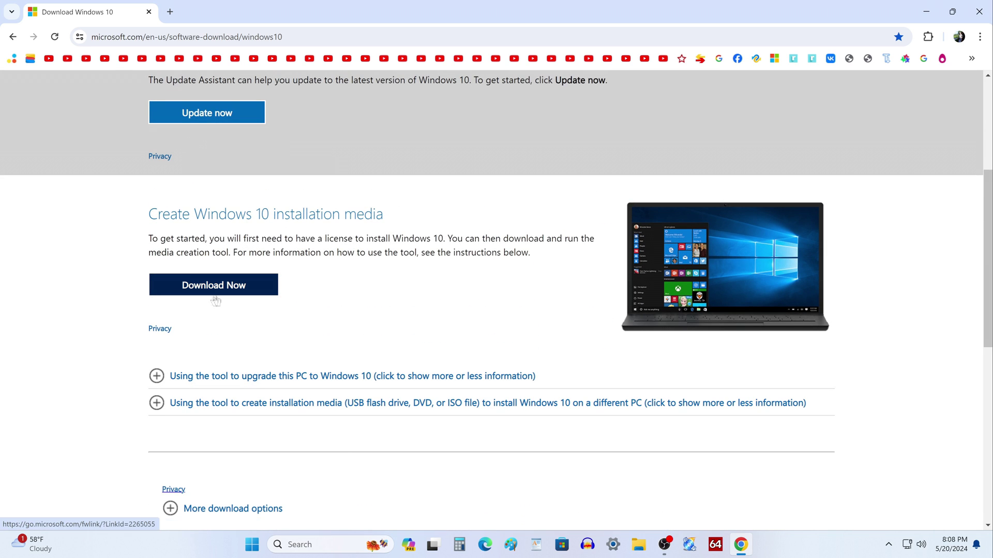
Download MediaCreationTool_22H2.exe, then close the browser.
left_click(259, 295)
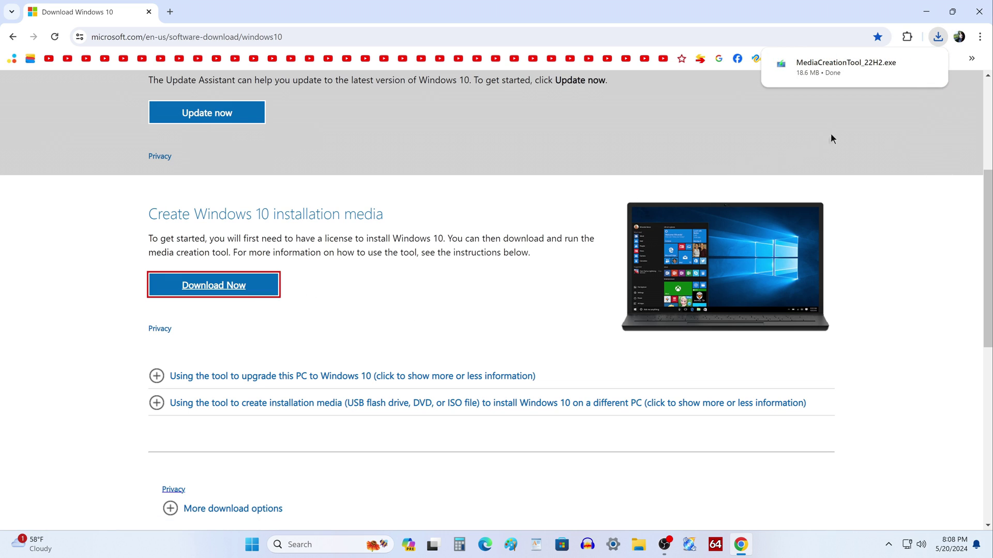
mouse_move(869, 79)
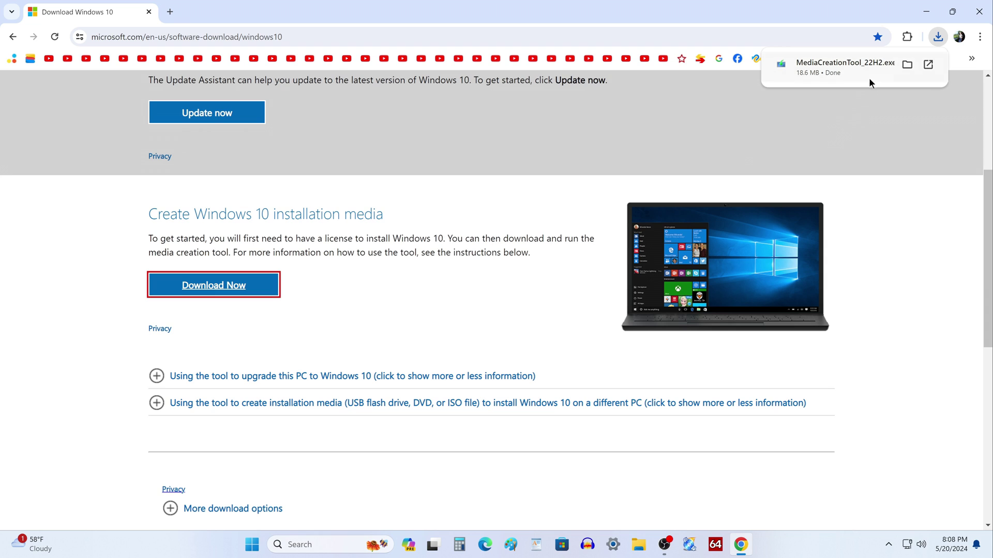
left_click(978, 12)
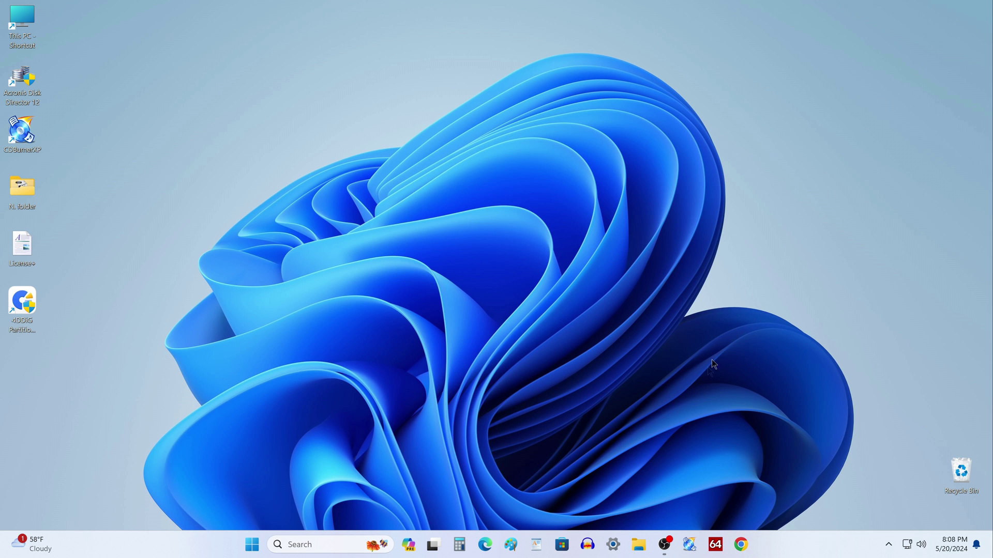
Run MediaCreationTool_22H2 from the Downloads folder and close File Explorer.
left_click(639, 544)
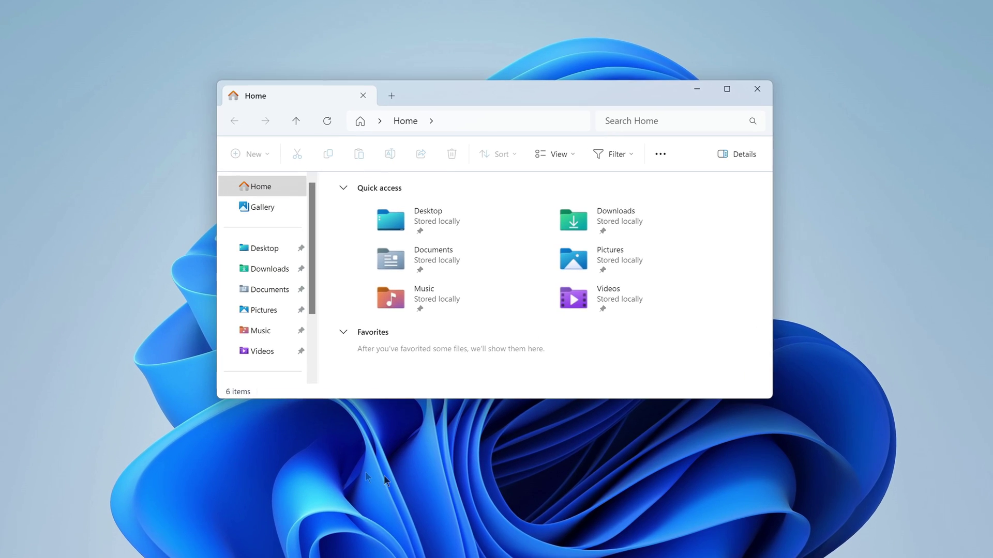
left_click(282, 274)
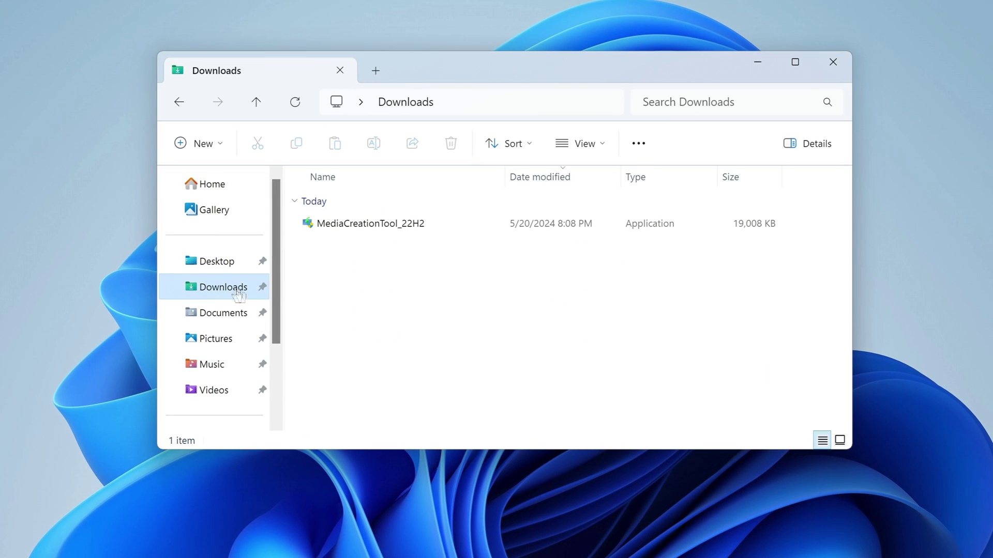
double_click(353, 225)
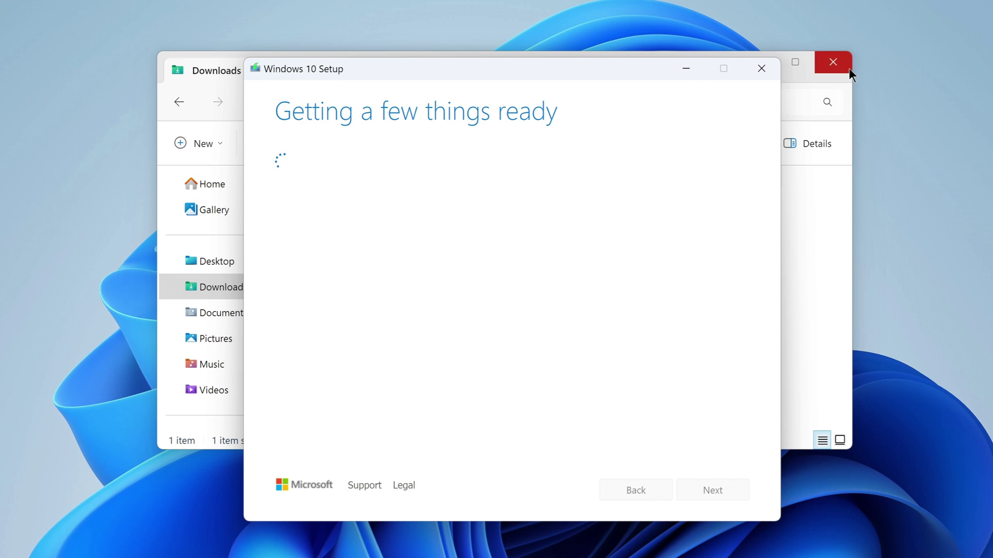
left_click(849, 68)
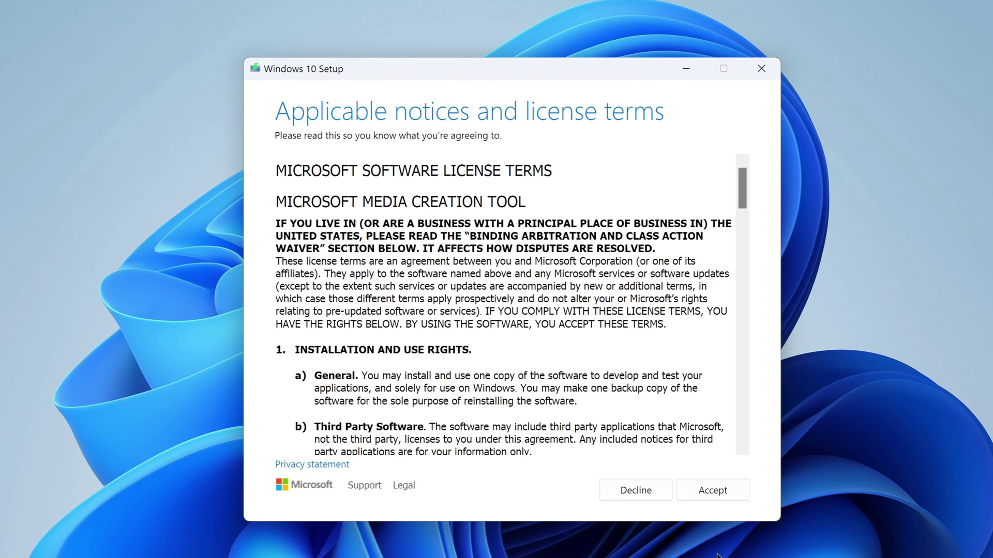
Accept the license terms and choose to create installation media for another PC.
left_click(728, 492)
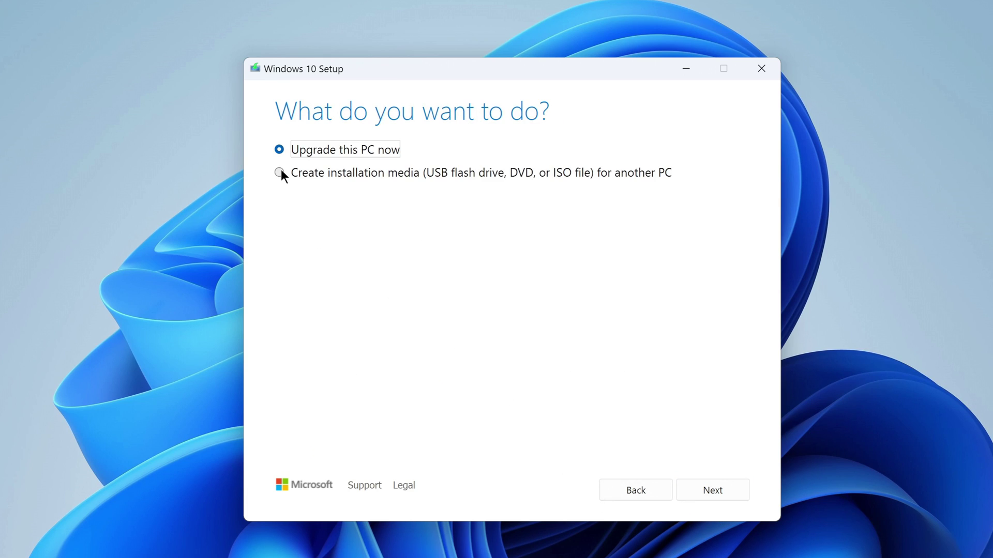
left_click(281, 169)
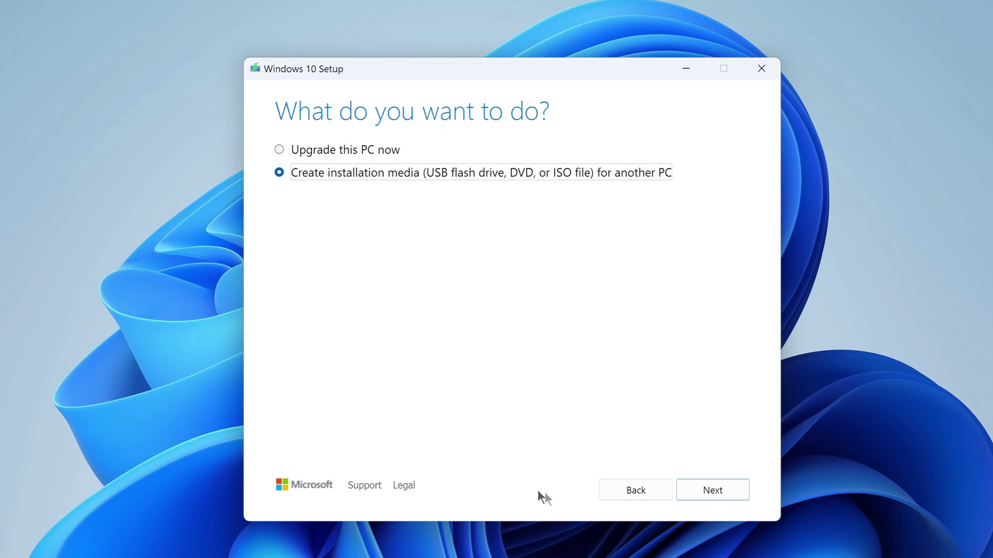
left_click(701, 499)
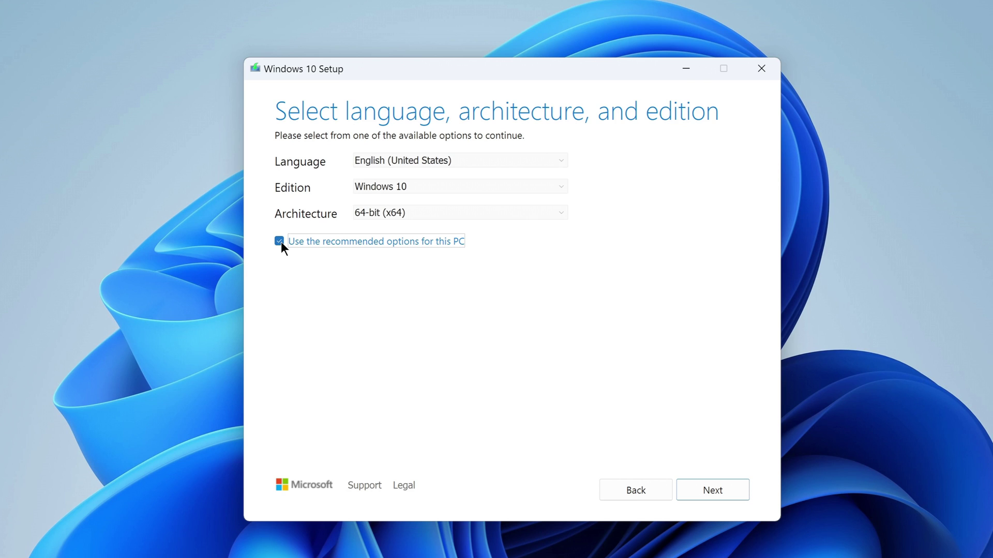
Keep English (United States) 64-bit Windows 10 and choose ISO file as the media.
left_click(520, 160)
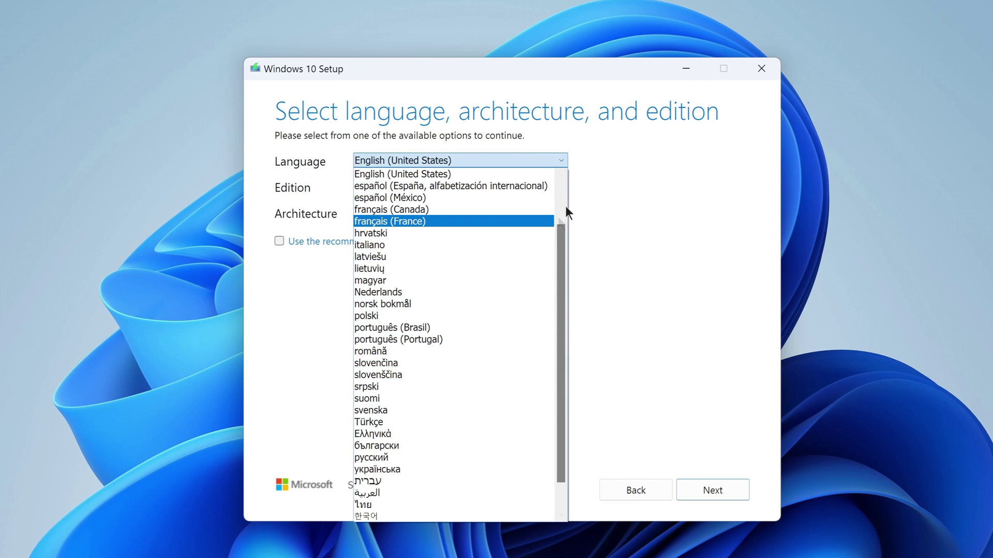
left_click(616, 167)
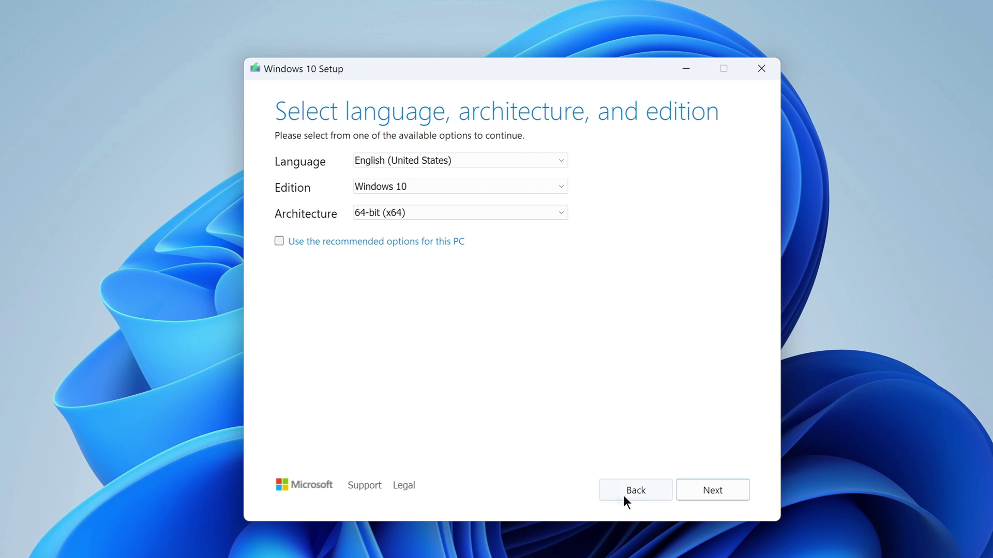
left_click(679, 492)
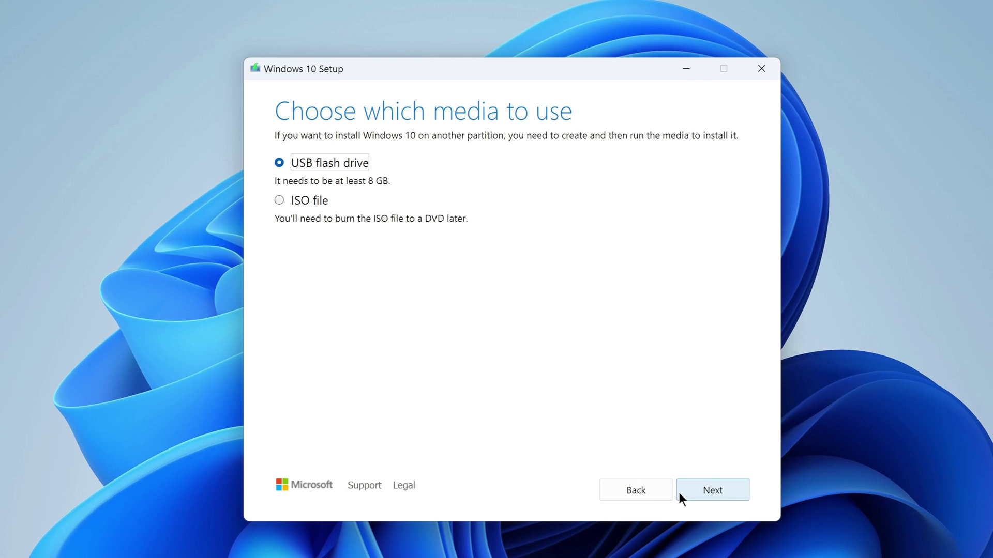
left_click(279, 200)
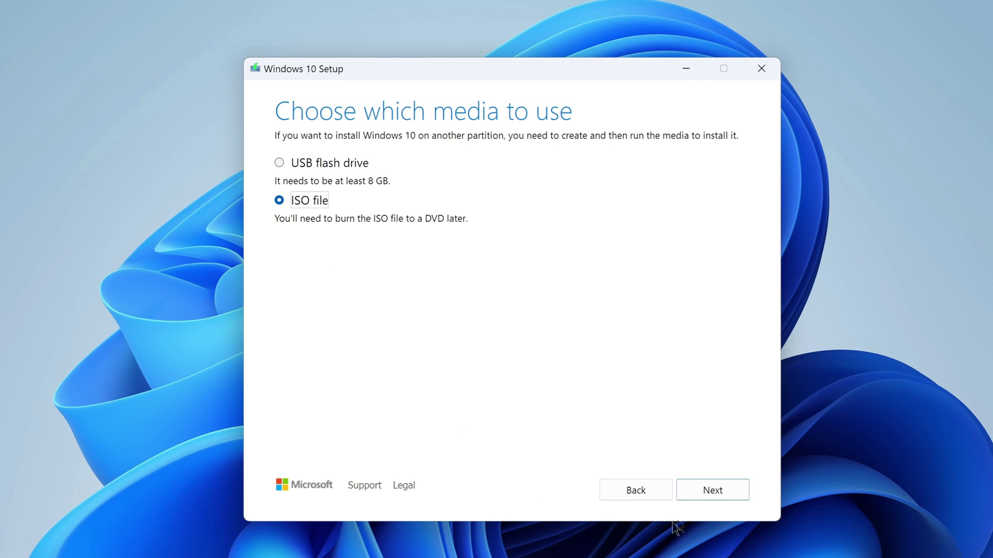
Save the image as Windows.iso in Downloads, let it build, then finish setup.
left_click(693, 492)
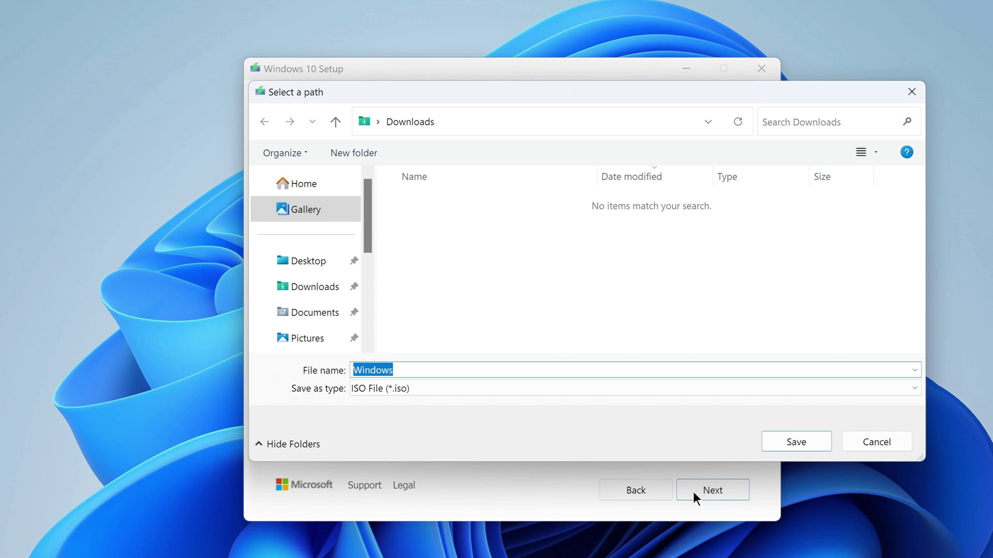
left_click(321, 290)
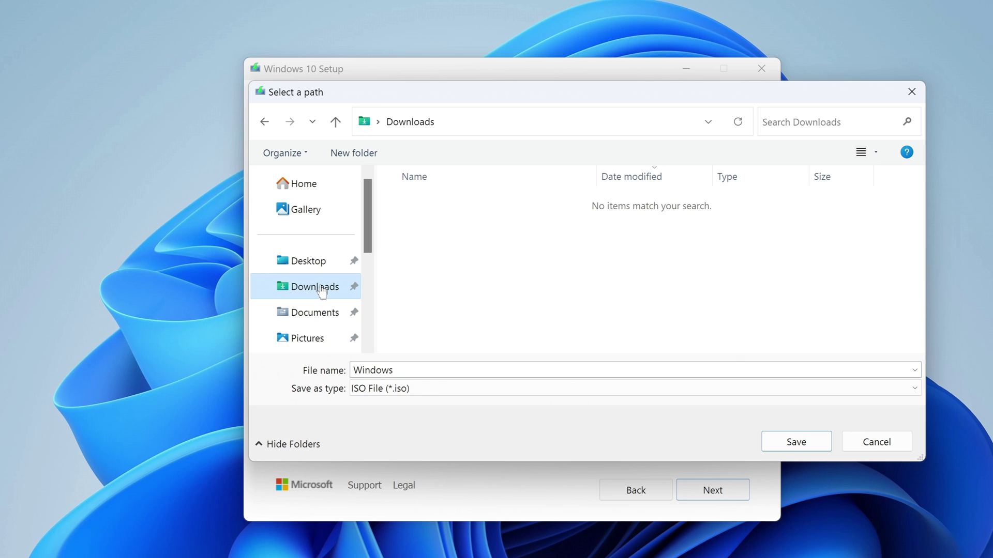
left_click(770, 441)
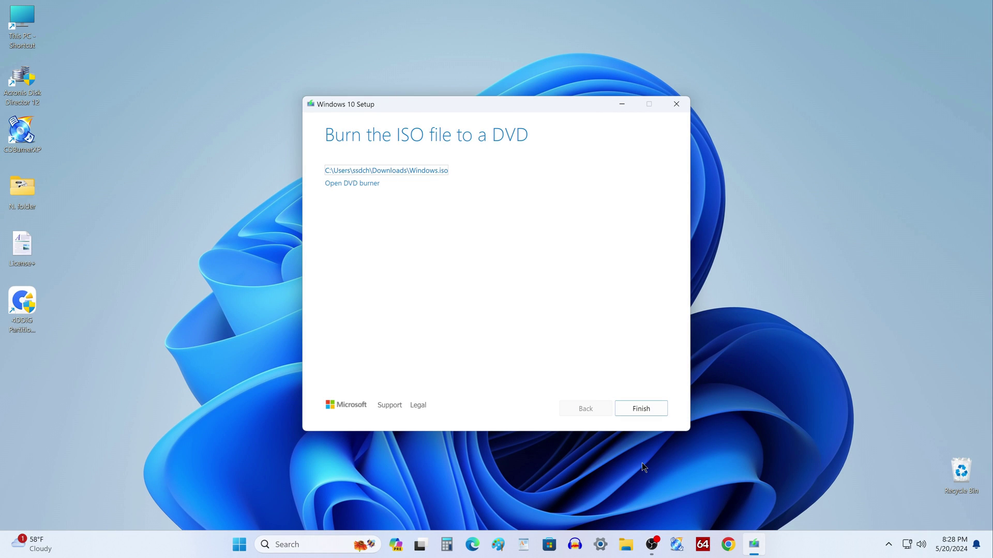
left_click(624, 409)
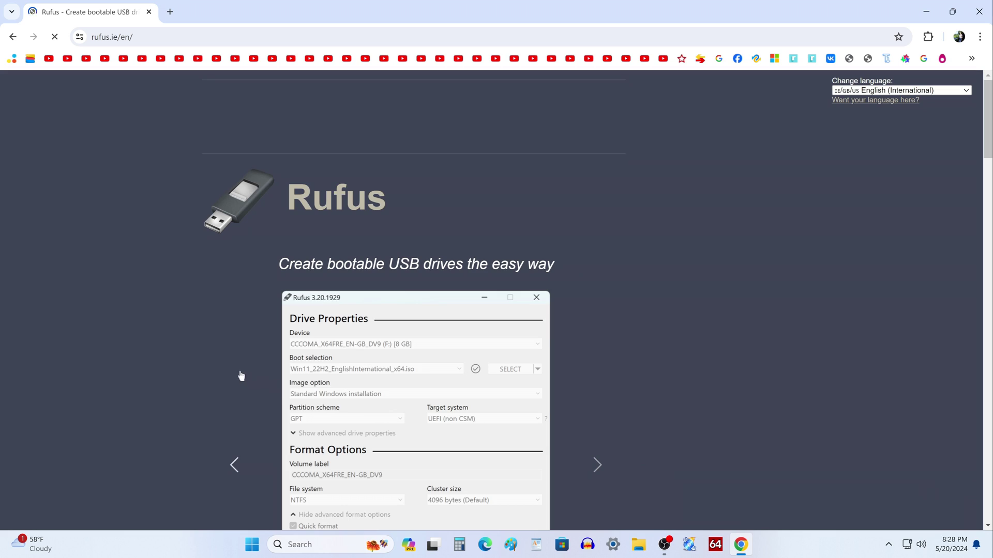
Download rufus-4.4.exe from the Latest releases list, then close the browser.
scroll(212, 372, "down", 6)
scroll(176, 367, "down", 7)
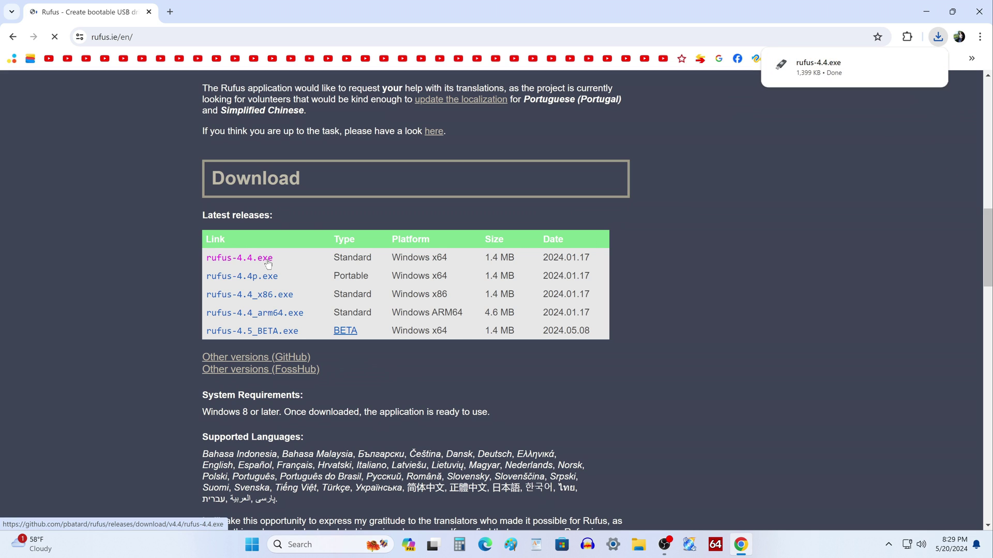
left_click(979, 15)
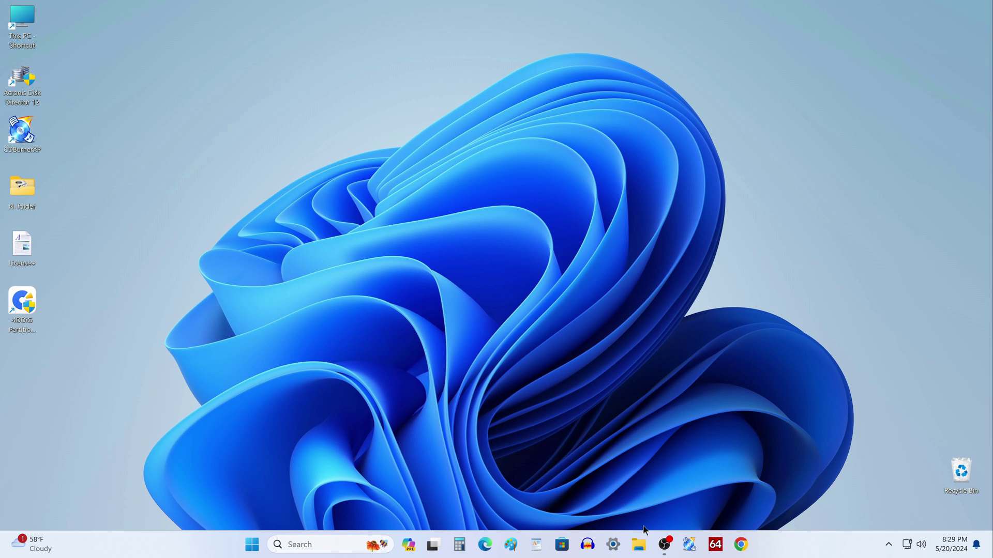
Launch rufus-4.4 from the Downloads folder in File Explorer.
left_click(639, 545)
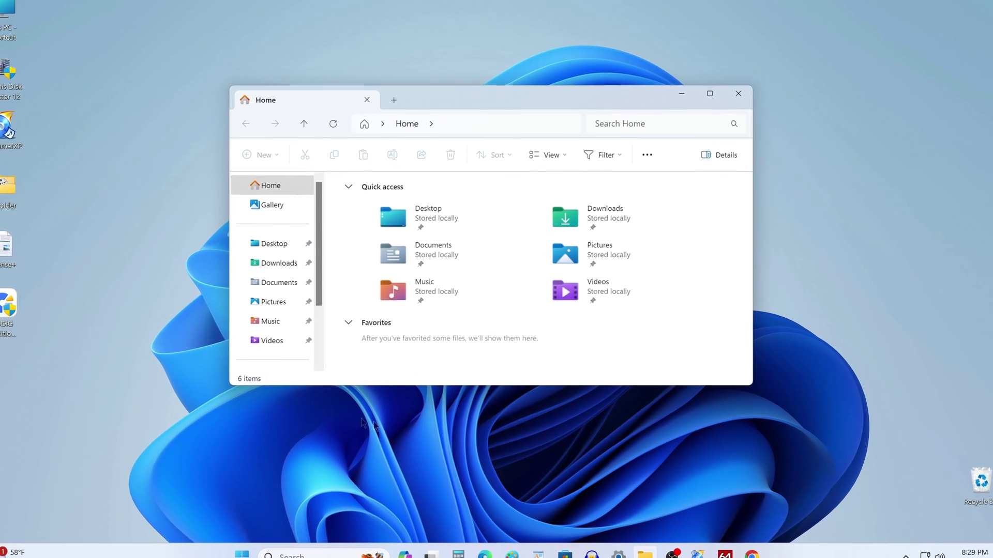
left_click(266, 264)
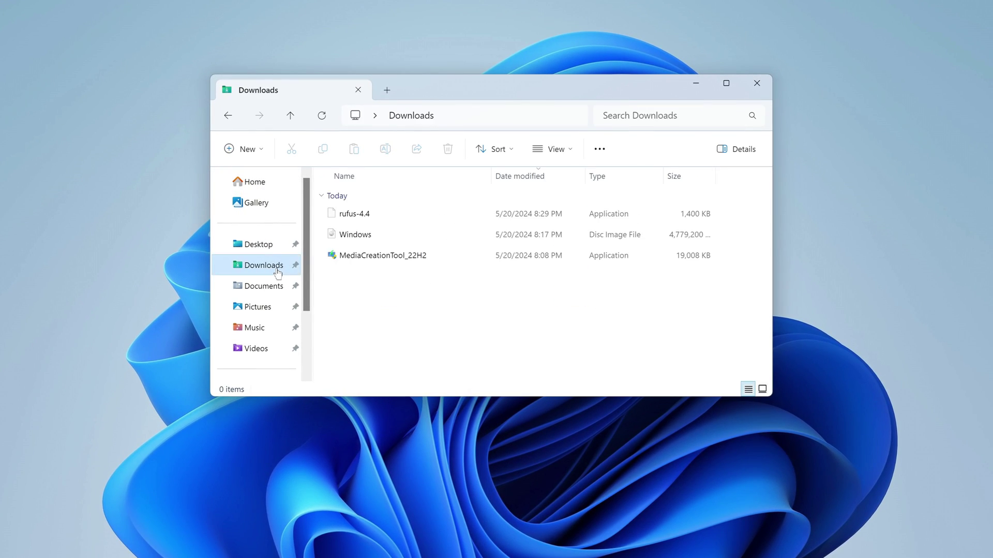
double_click(351, 216)
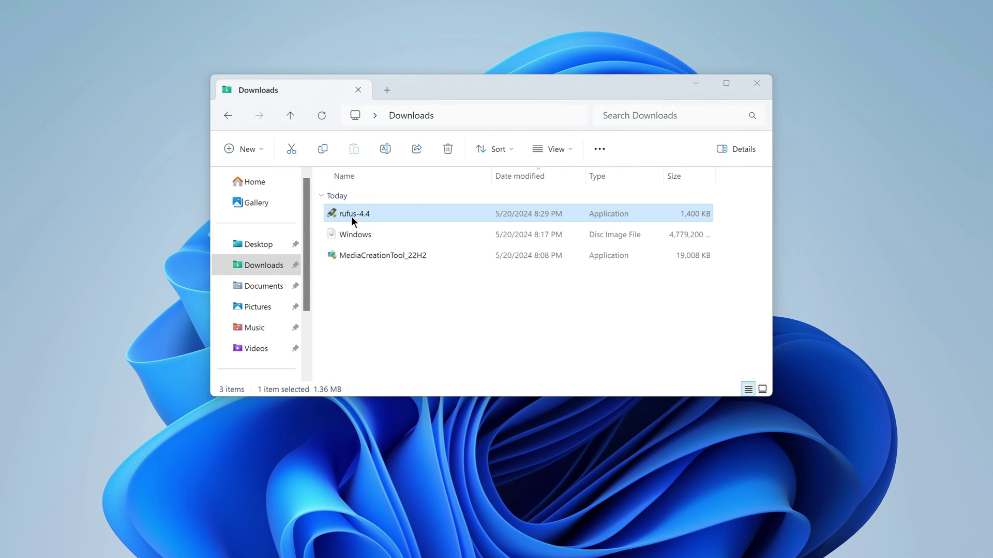
Keep New Volume (D:) as the target drive and enable List USB Hard Drives.
left_click(753, 85)
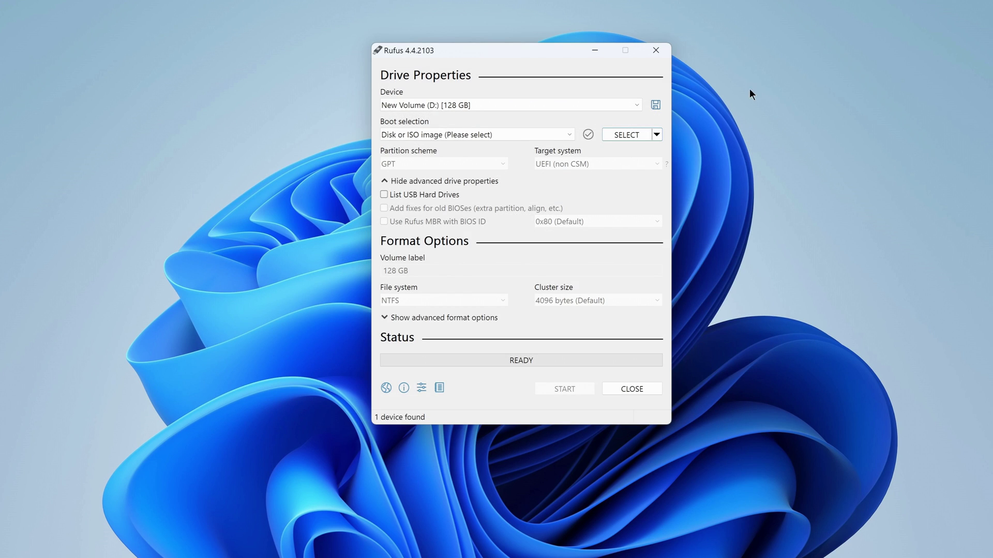
left_click(635, 104)
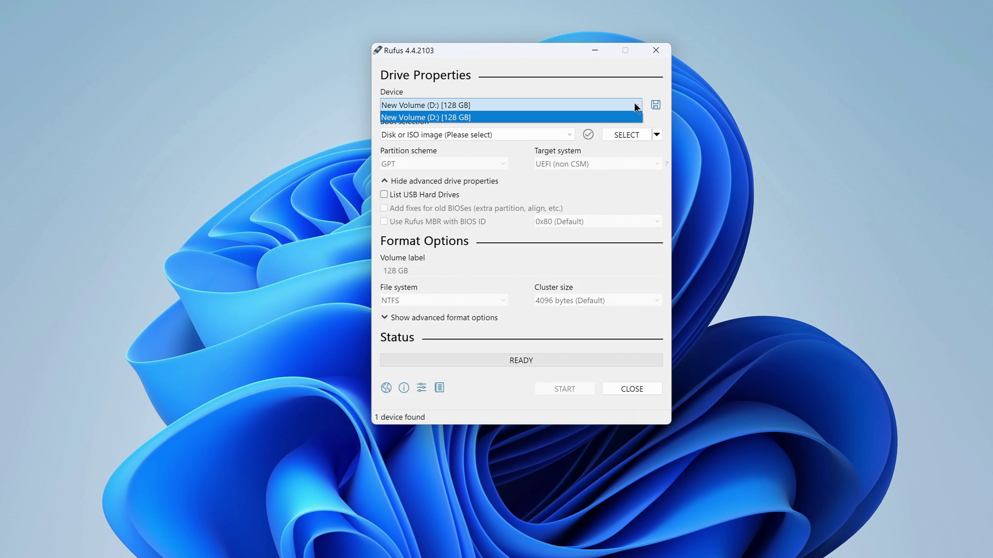
left_click(662, 123)
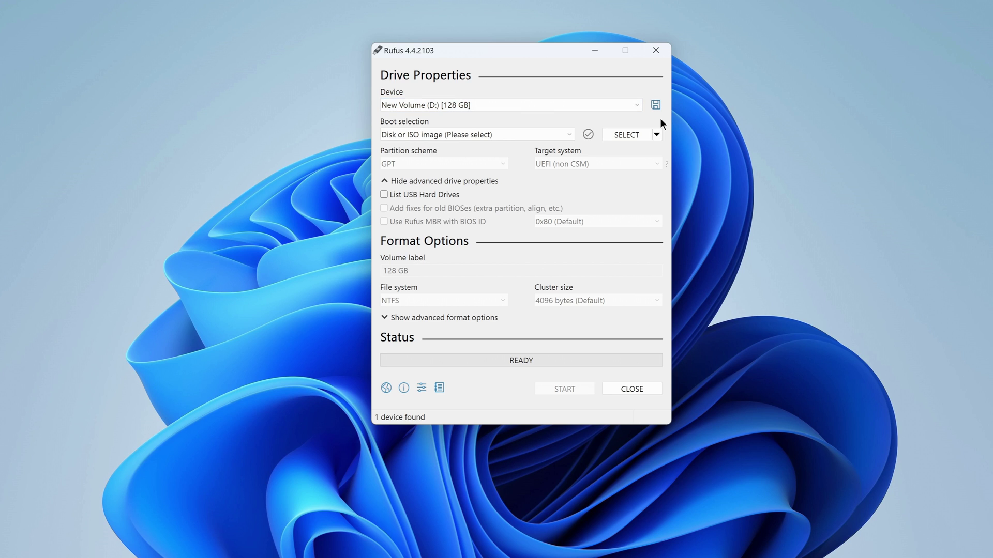
left_click(385, 181)
left_click(384, 181)
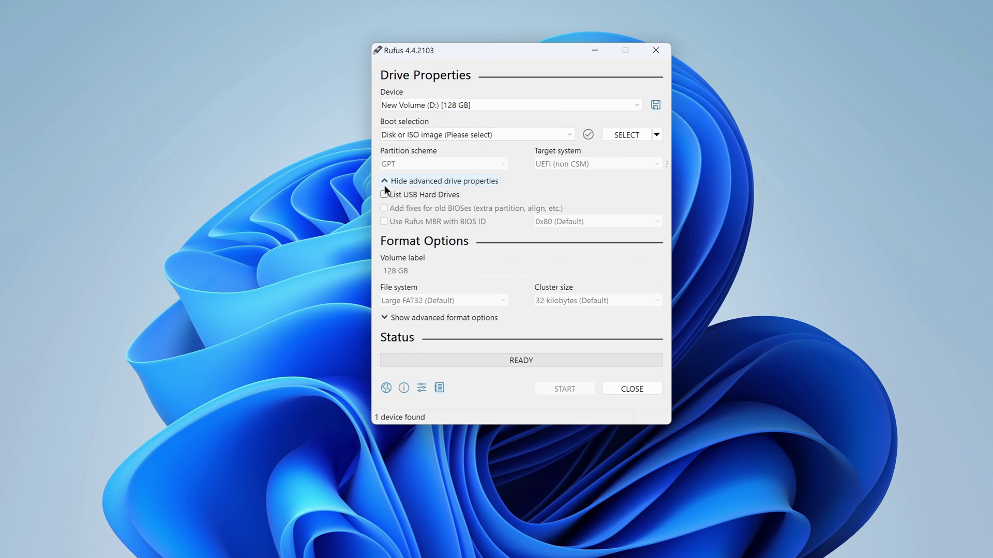
left_click(383, 192)
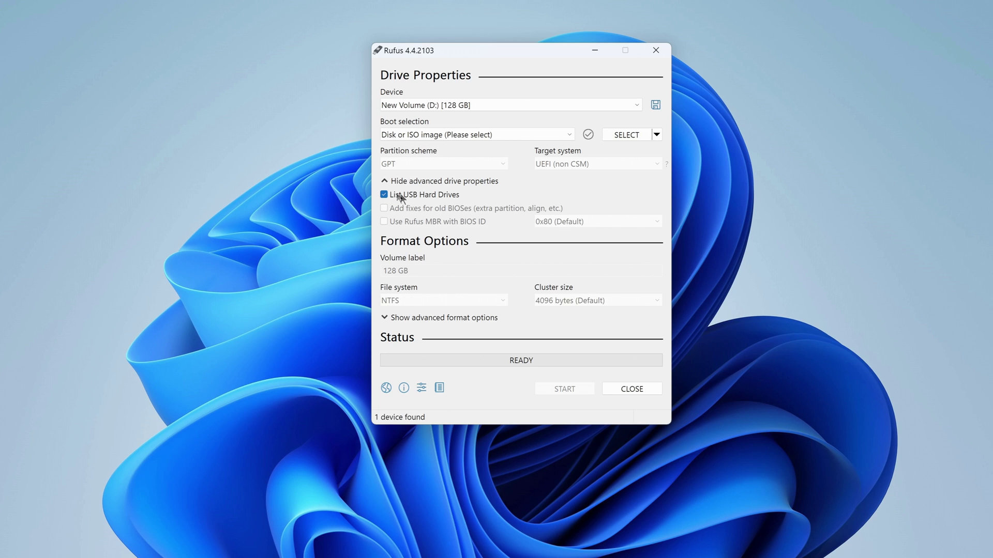
Load Windows.iso from Downloads as the boot image.
left_click(628, 134)
left_click(538, 176)
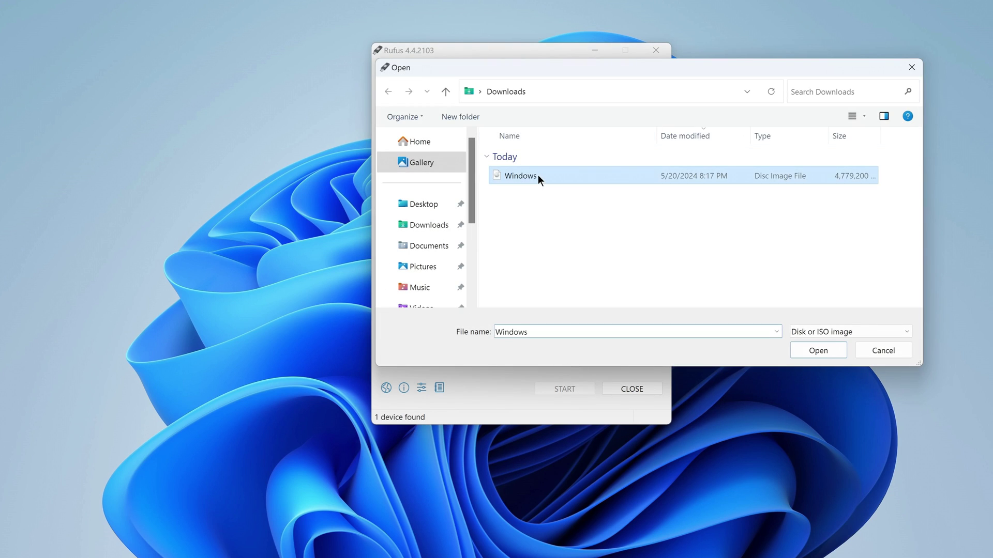
left_click(805, 351)
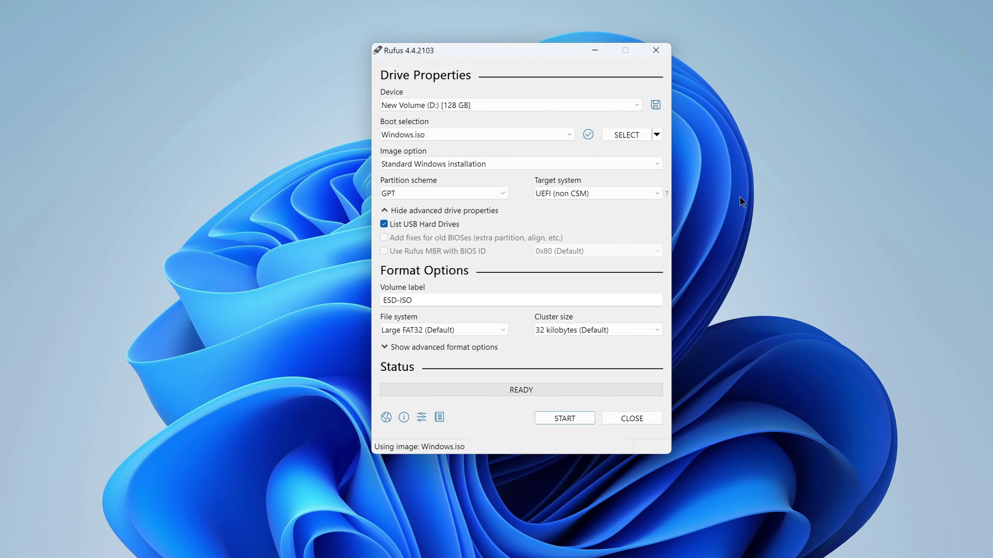
Set the image option to Windows To Go and keep GPT as the partition scheme.
left_click(656, 166)
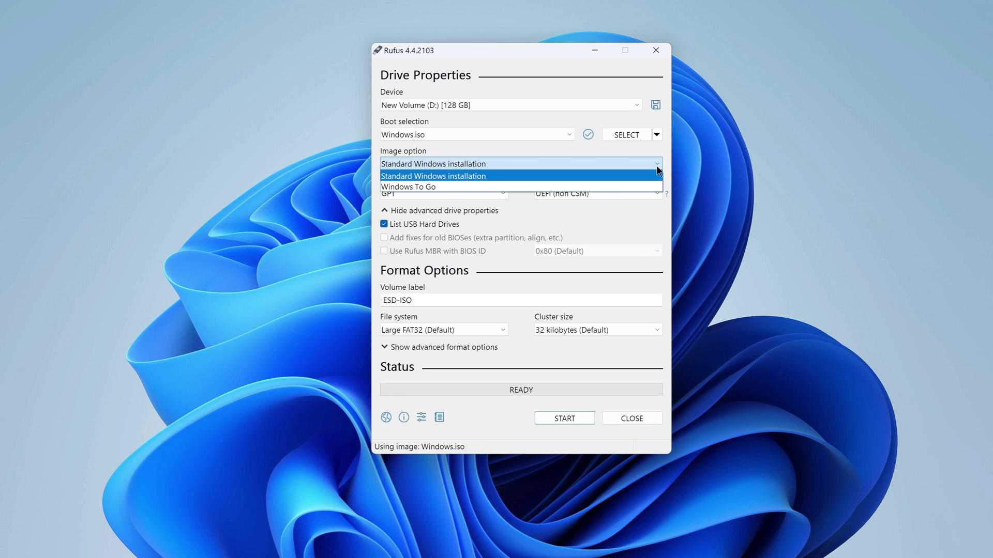
left_click(629, 188)
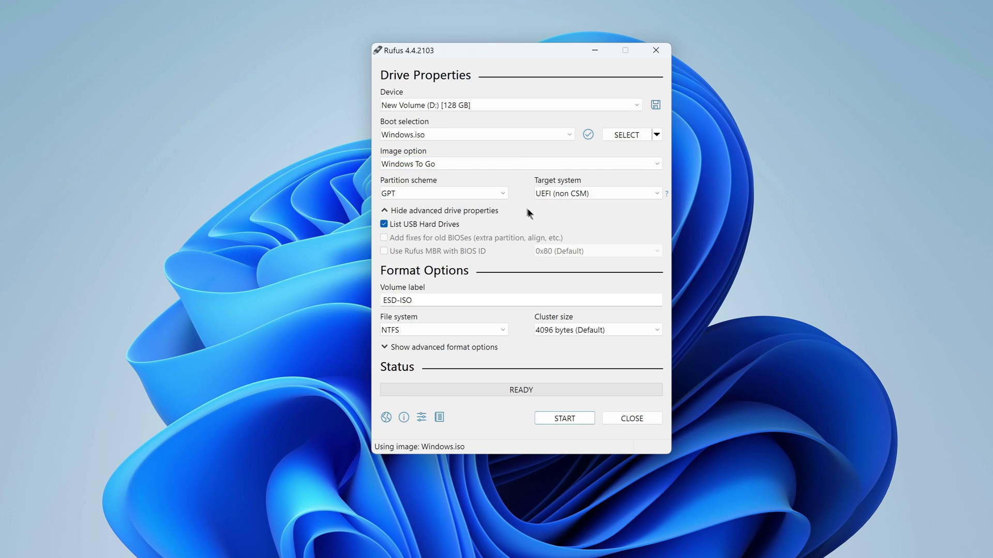
left_click(504, 197)
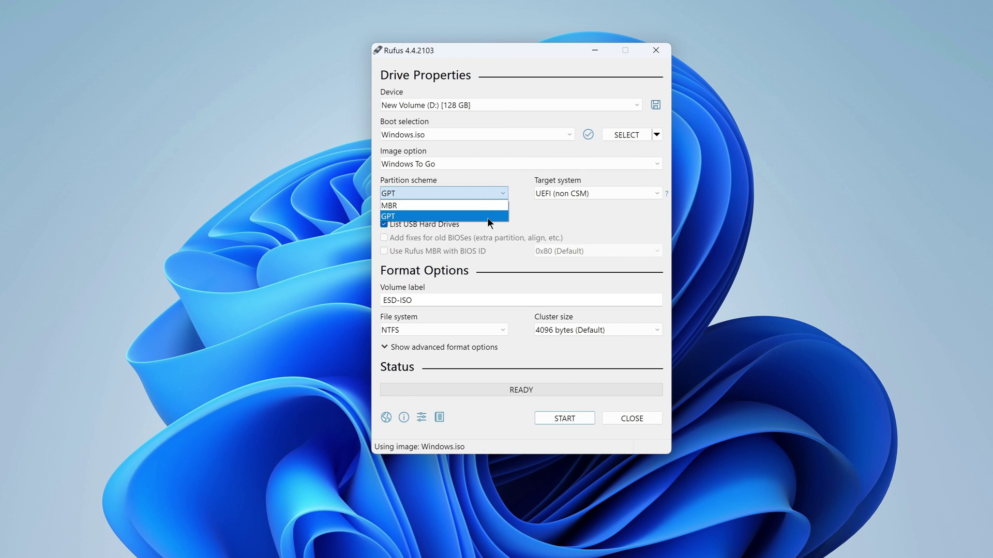
left_click(515, 205)
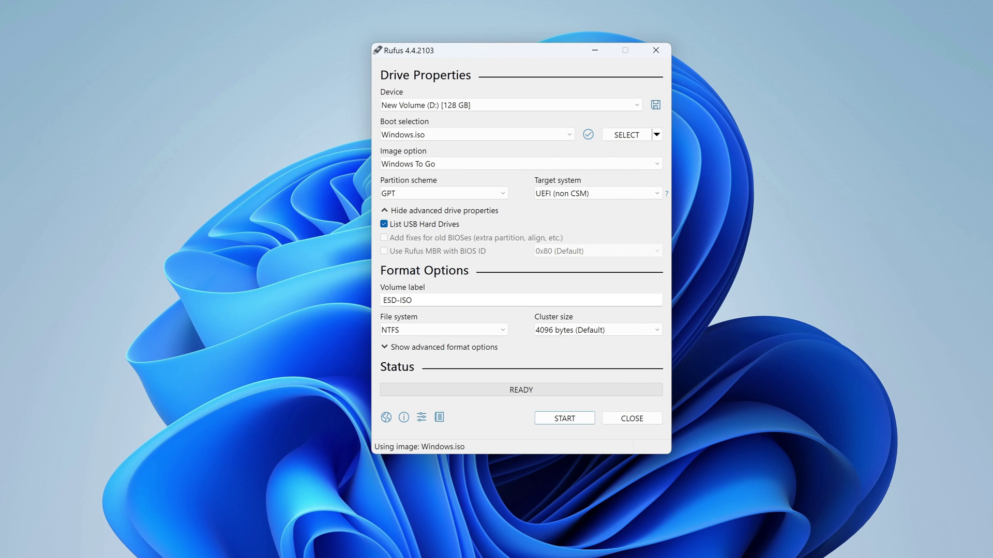
key("super+x")
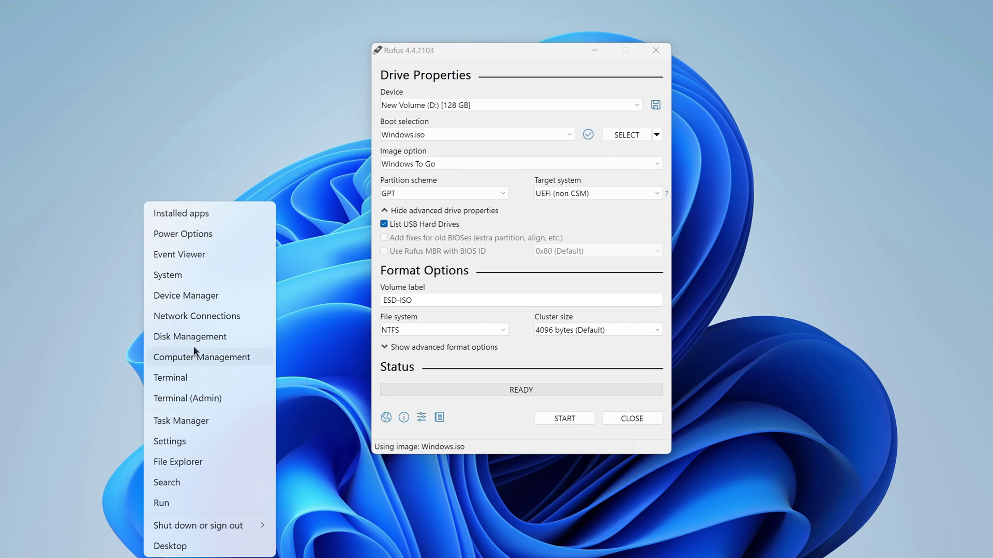
left_click(253, 337)
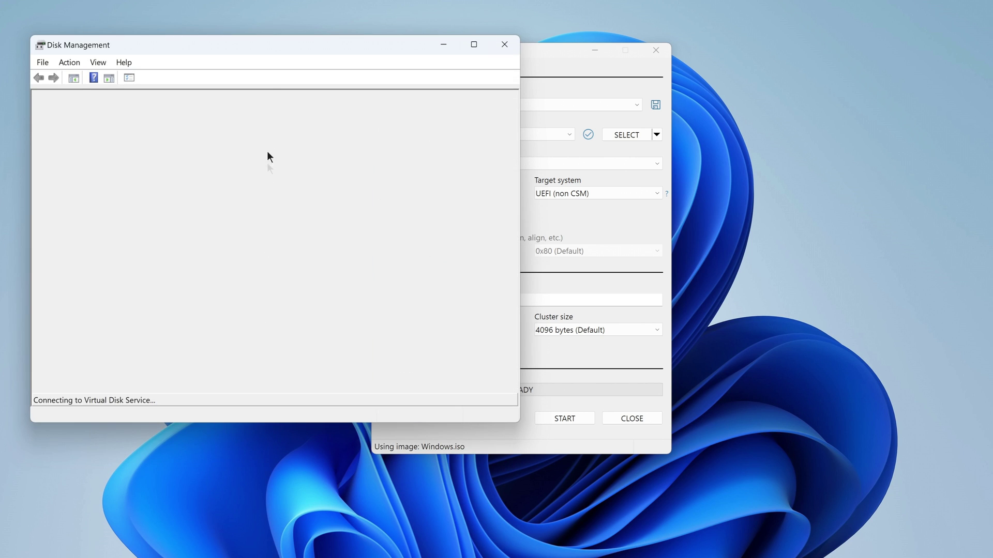
left_click_drag(267, 47, 491, 56)
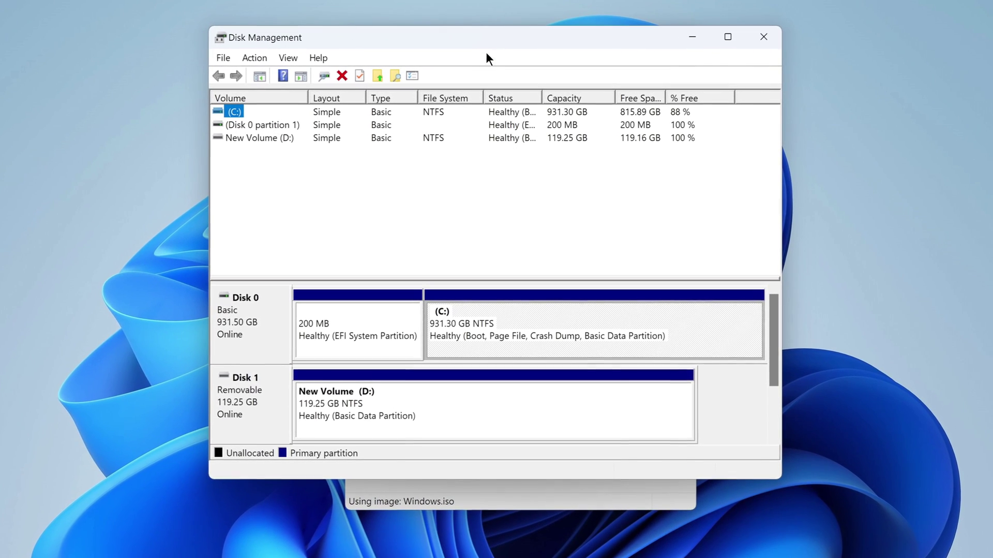
right_click(272, 408)
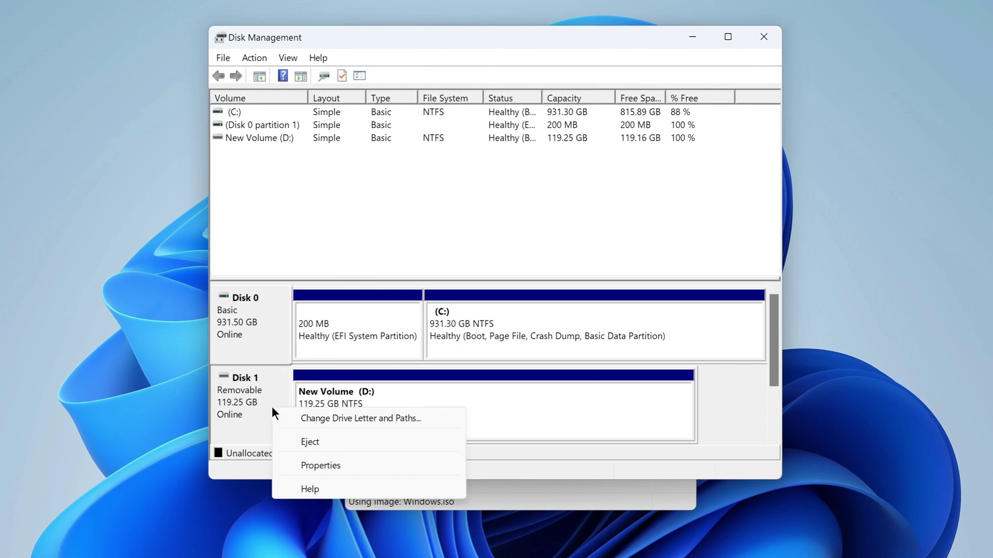
left_click(359, 467)
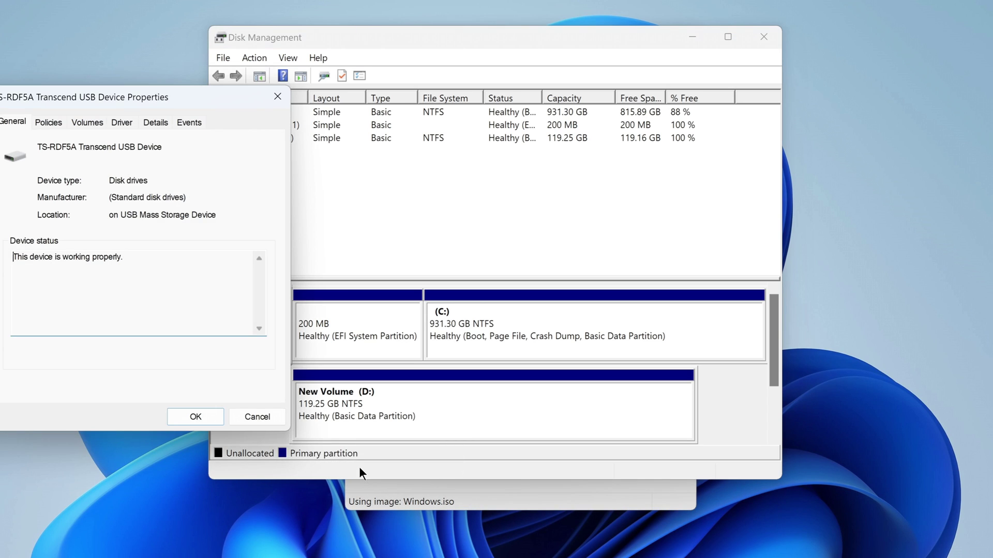
left_click_drag(197, 92, 507, 54)
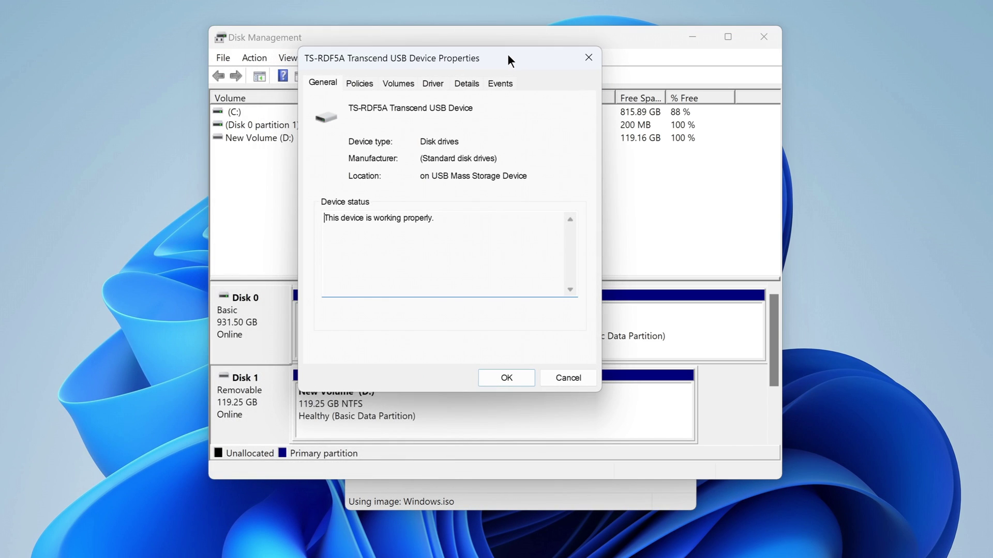
left_click(409, 87)
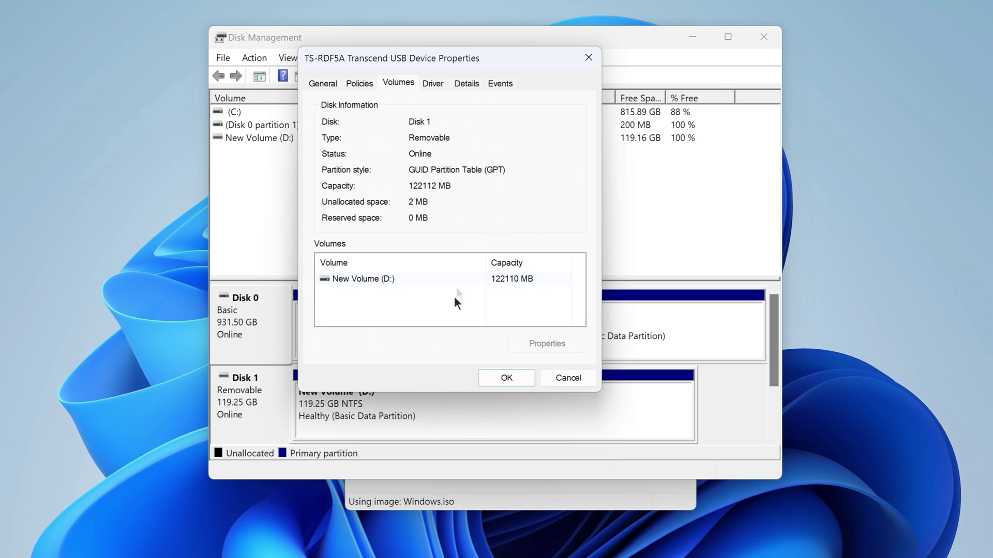
left_click(489, 378)
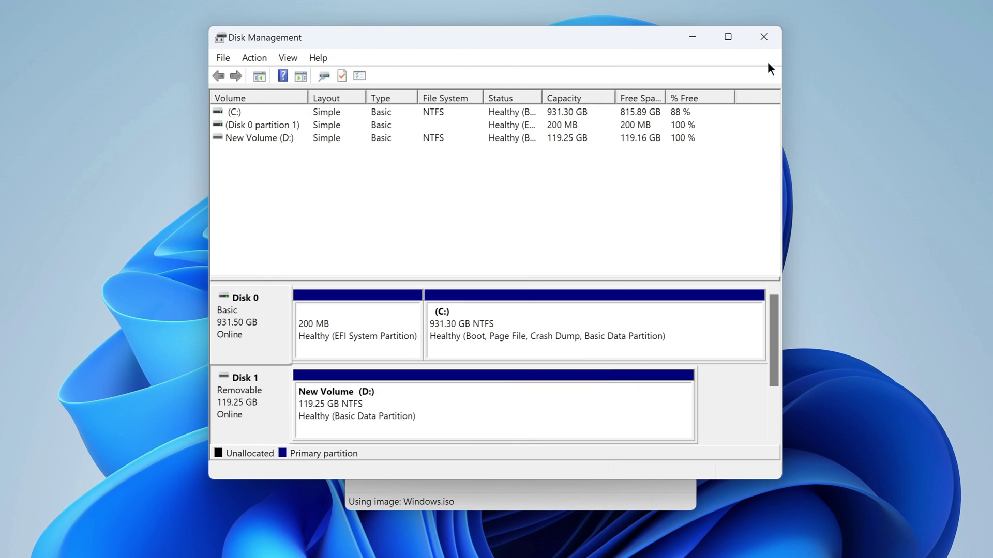
left_click(764, 38)
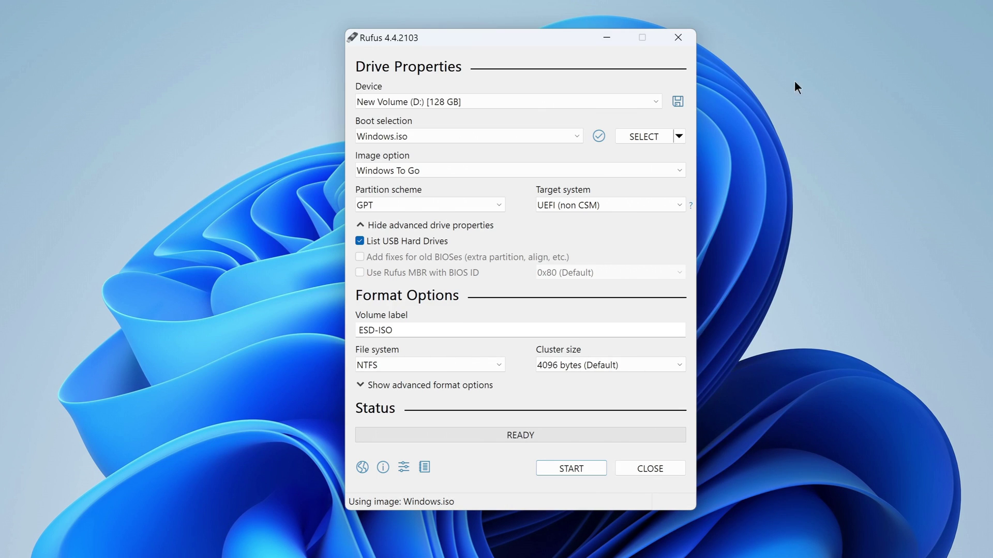
With GPT kept, start writing the drive and select the Windows 10 Pro edition.
left_click(499, 206)
left_click(499, 206)
left_click(544, 465)
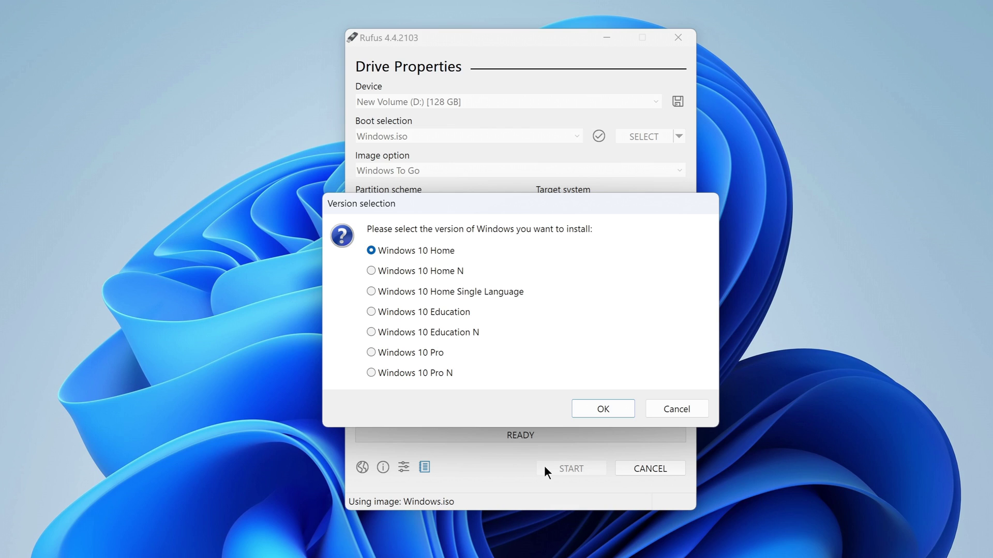
left_click(371, 353)
left_click(579, 411)
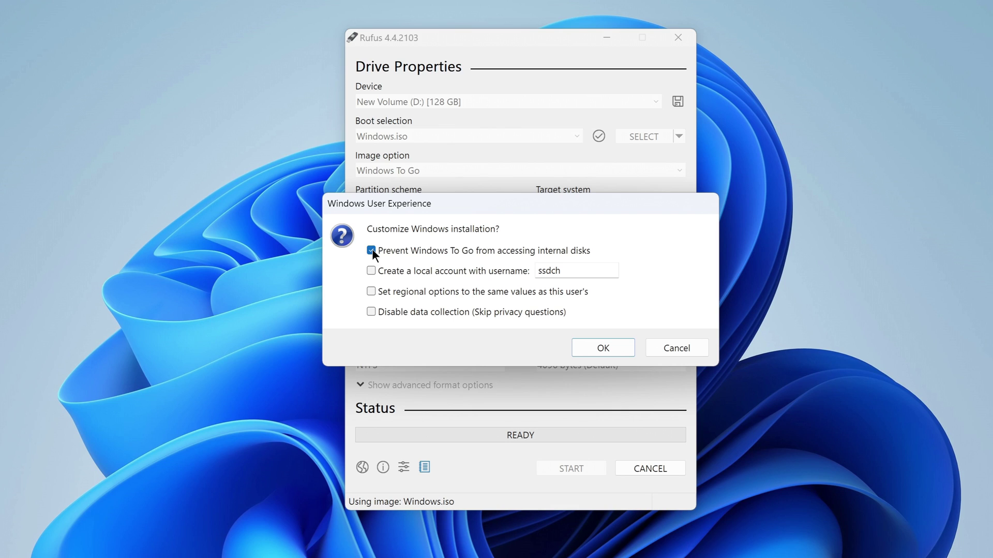
Accept the Windows To Go version options and confirm erasing the 128 GB drive to start writing.
left_click(578, 346)
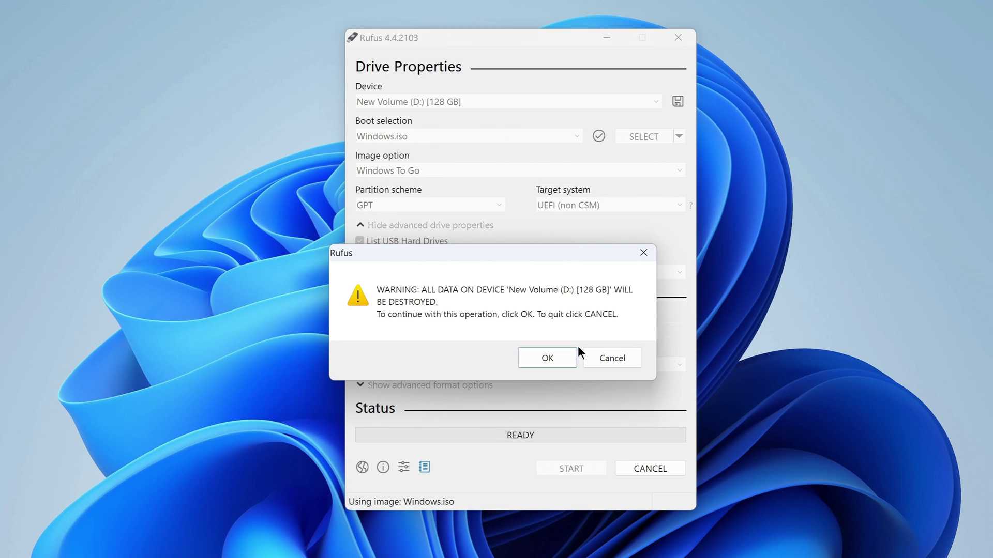
left_click(529, 362)
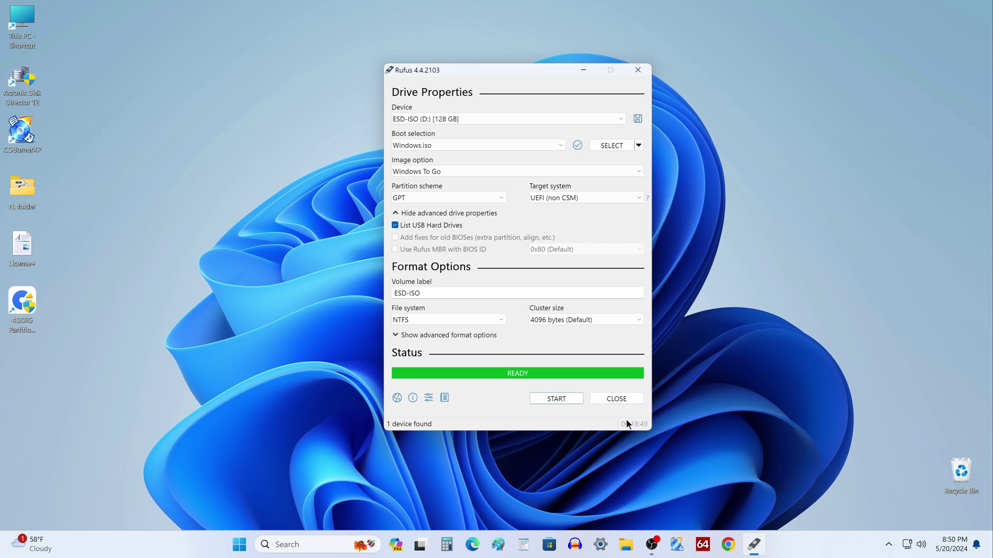
Close Rufus, verify ESD-ISO (D:) holds Windows, Program Files and Users folders, then open the Win+X menu.
left_click(636, 402)
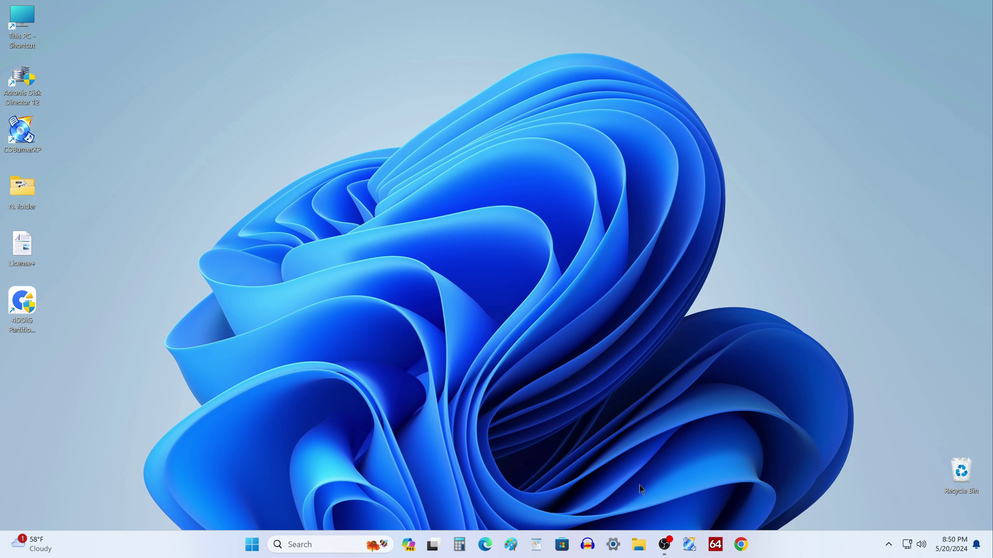
left_click(638, 545)
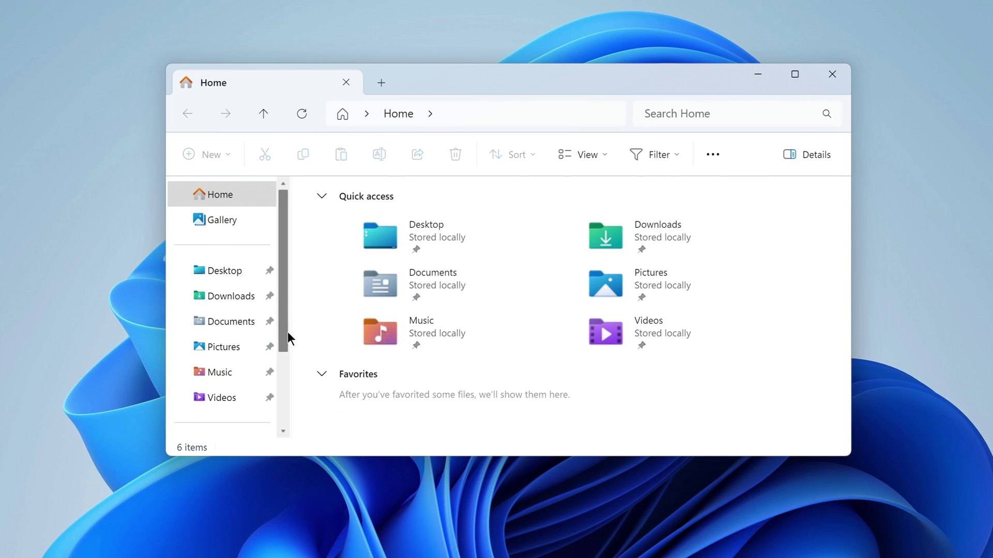
left_click_drag(287, 331, 273, 417)
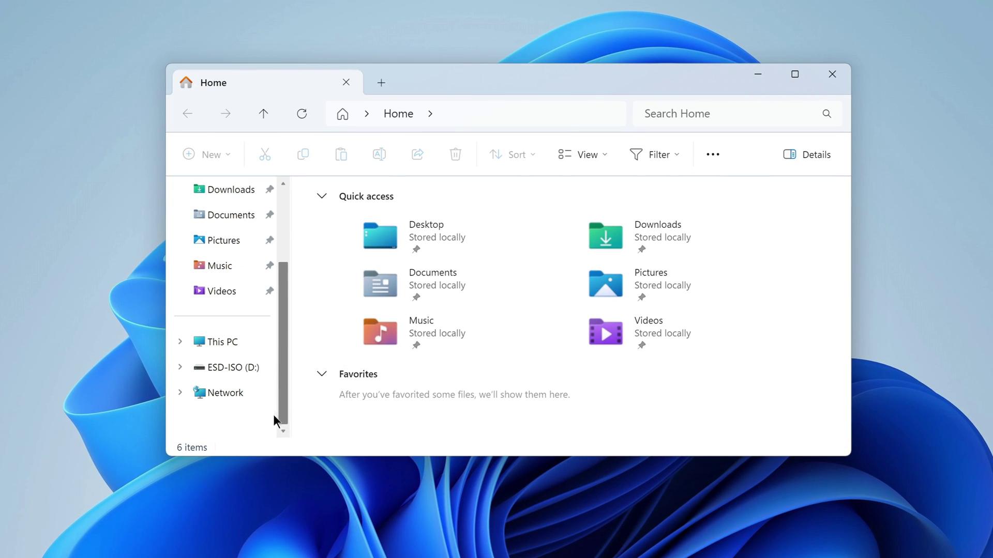
left_click(260, 346)
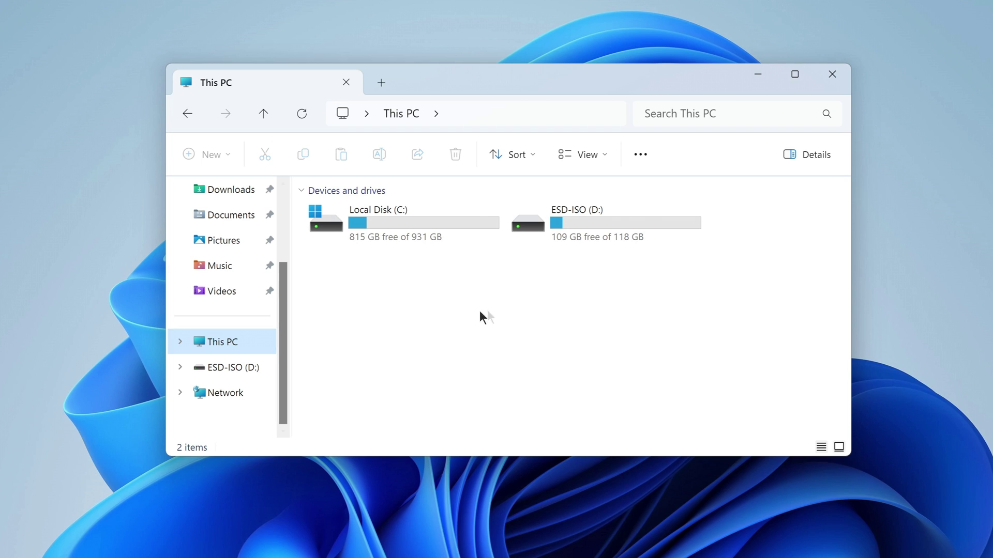
double_click(609, 229)
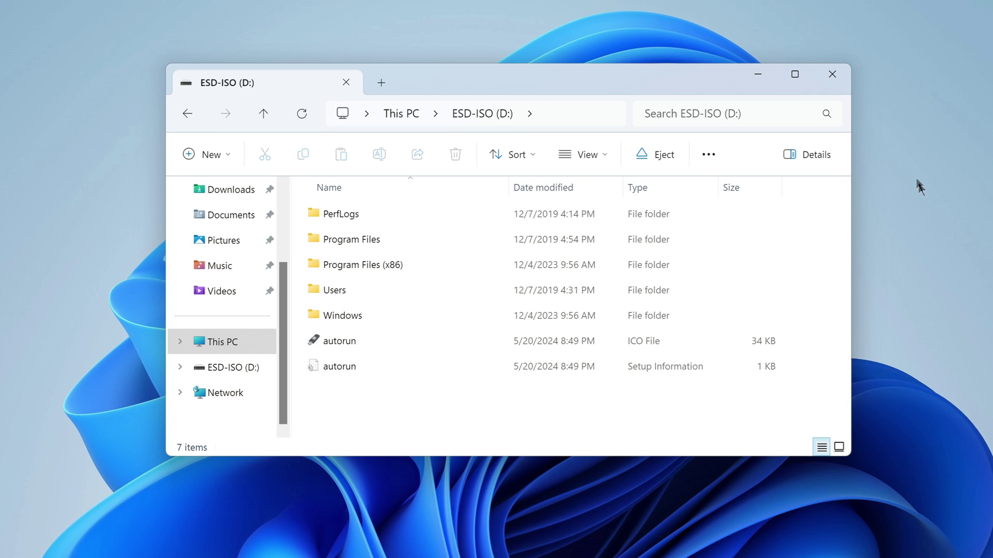
left_click(832, 74)
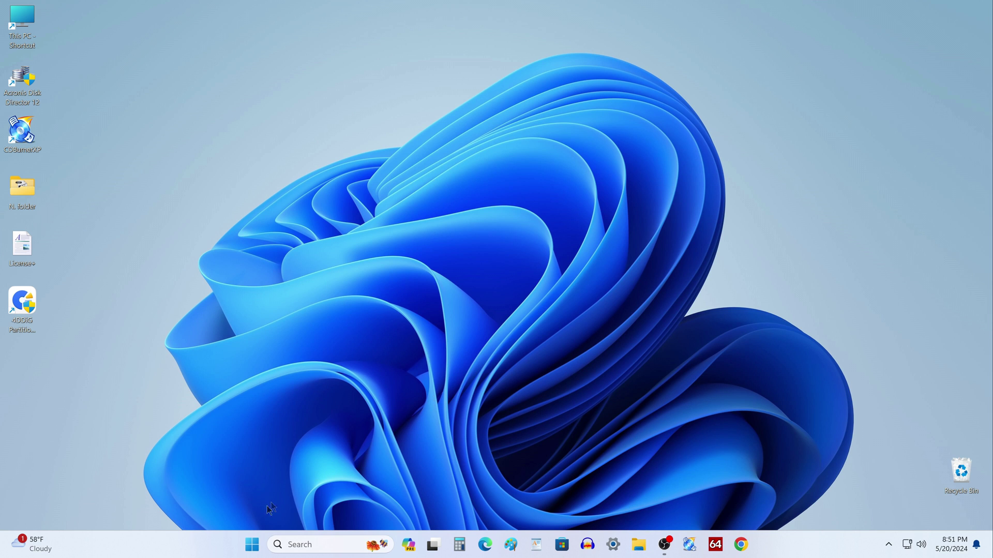
right_click(259, 547)
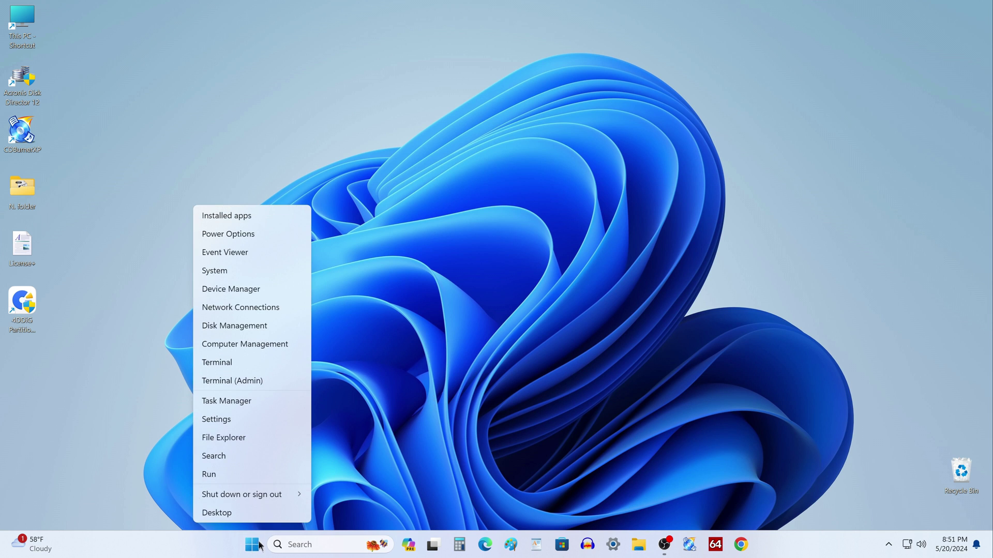
Boot from 'UEFI: TS-RDF5ATranscend 0009, Partition 1' in the UEFI boot menu.
mouse_move(269, 497)
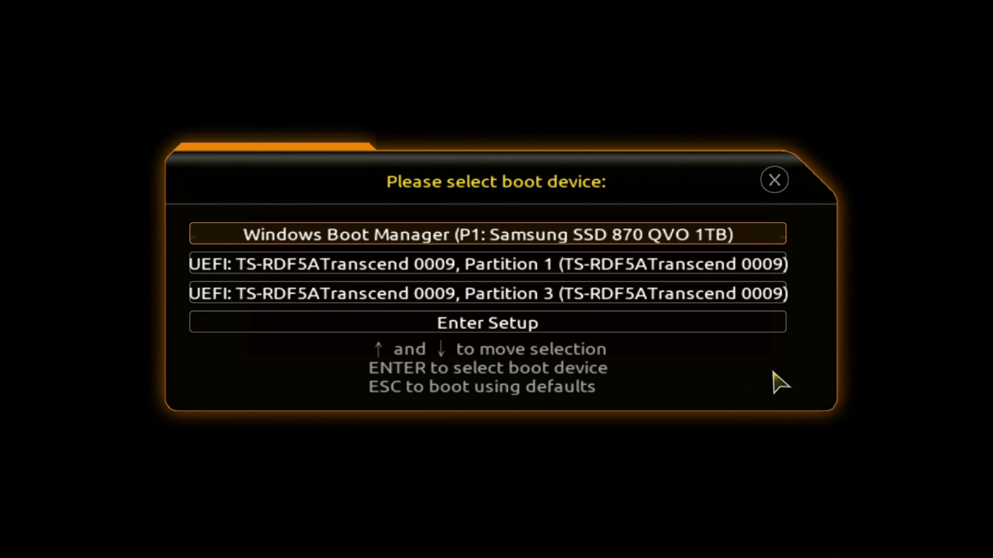
key("Down")
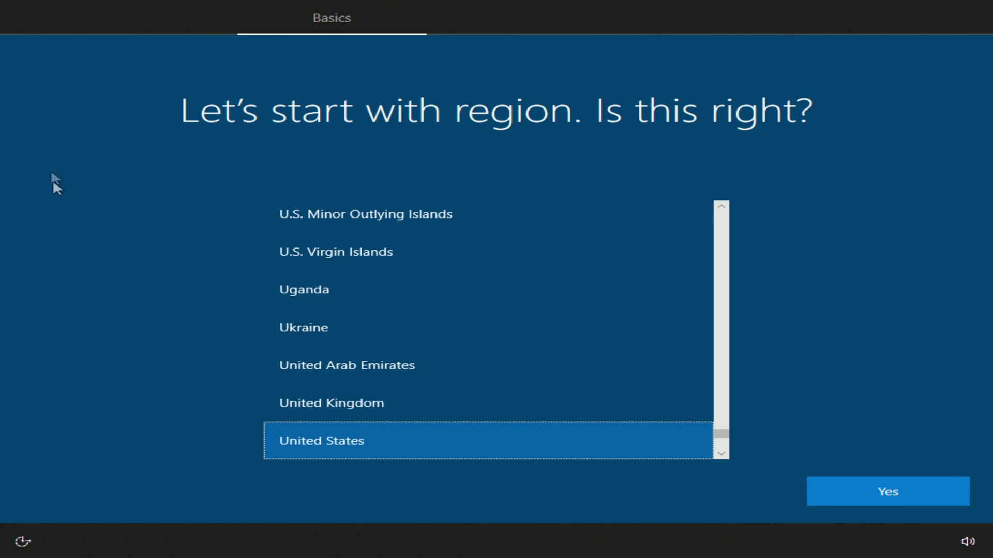
Keep United States region and US keyboard, skip a second layout, accept the licence, choose personal use.
left_click(833, 492)
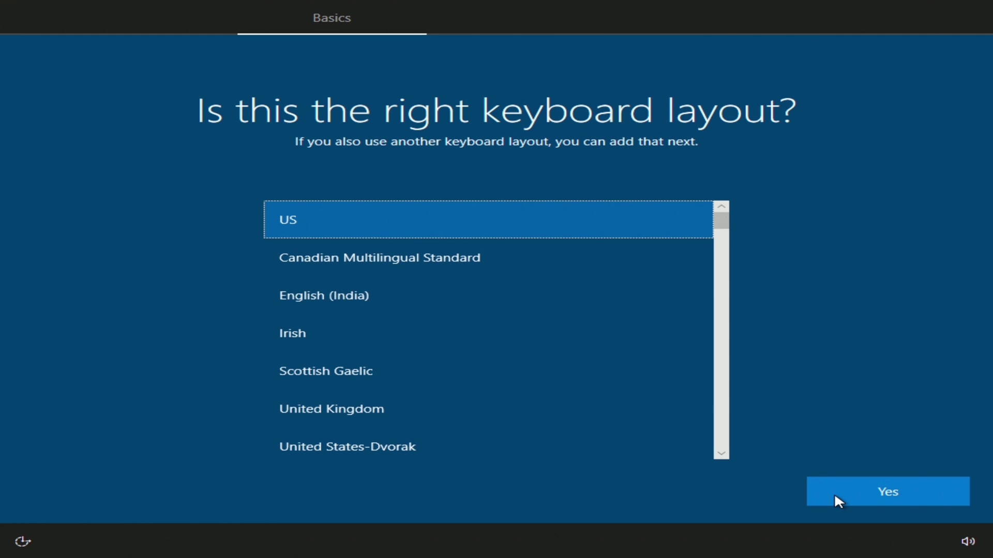
left_click(833, 492)
left_click(833, 492)
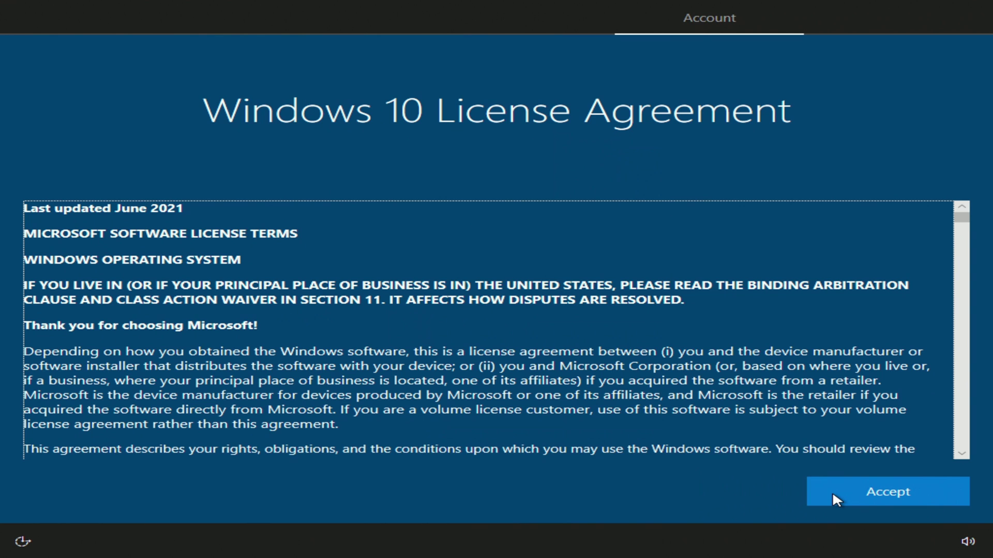
left_click(833, 494)
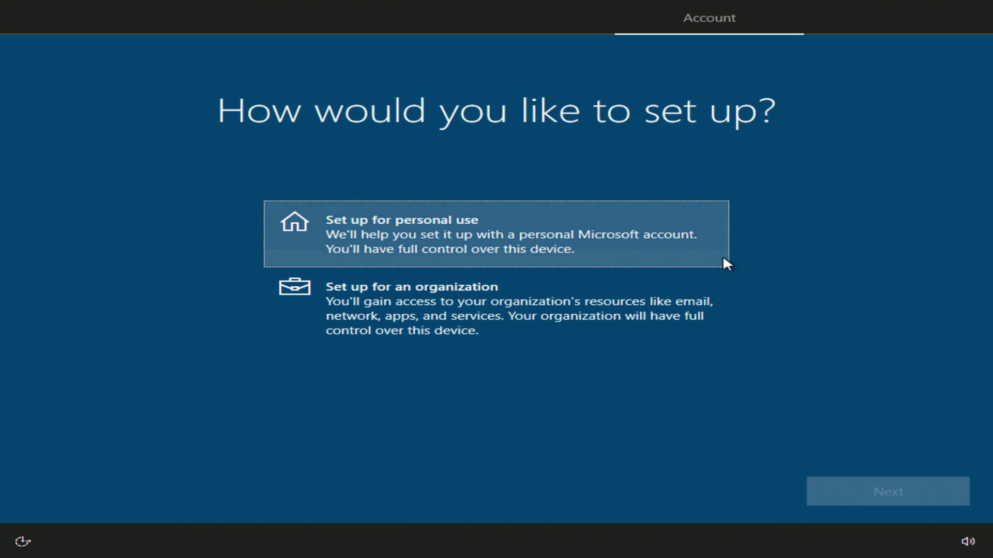
left_click(722, 254)
left_click(826, 487)
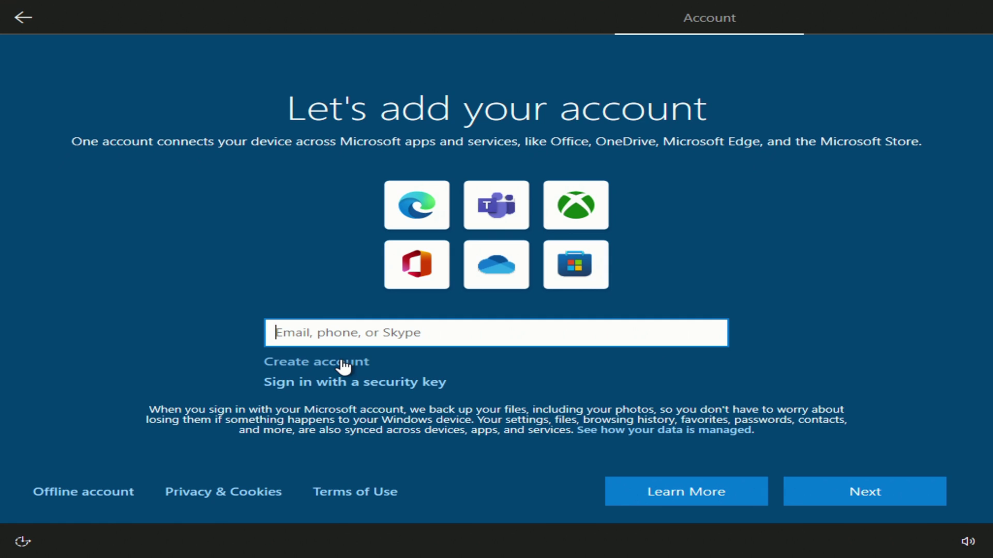
Choose an offline account with the limited experience and enter the user name.
left_click(82, 486)
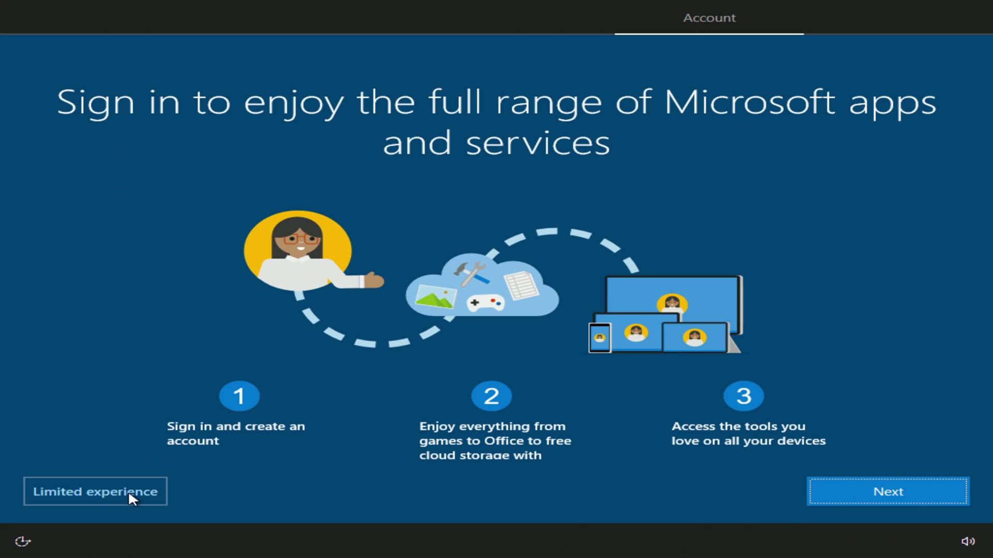
left_click(128, 492)
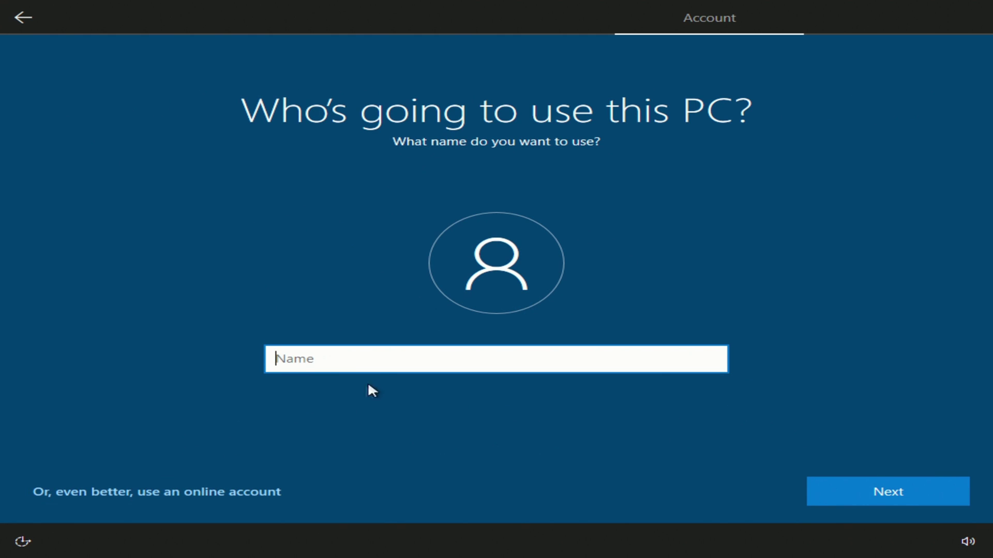
type("Malik")
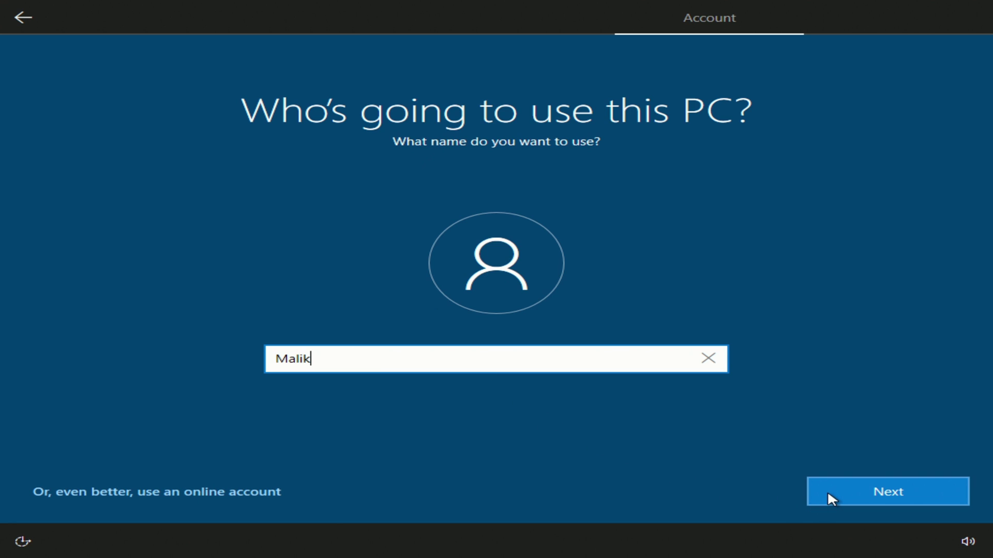
left_click(828, 490)
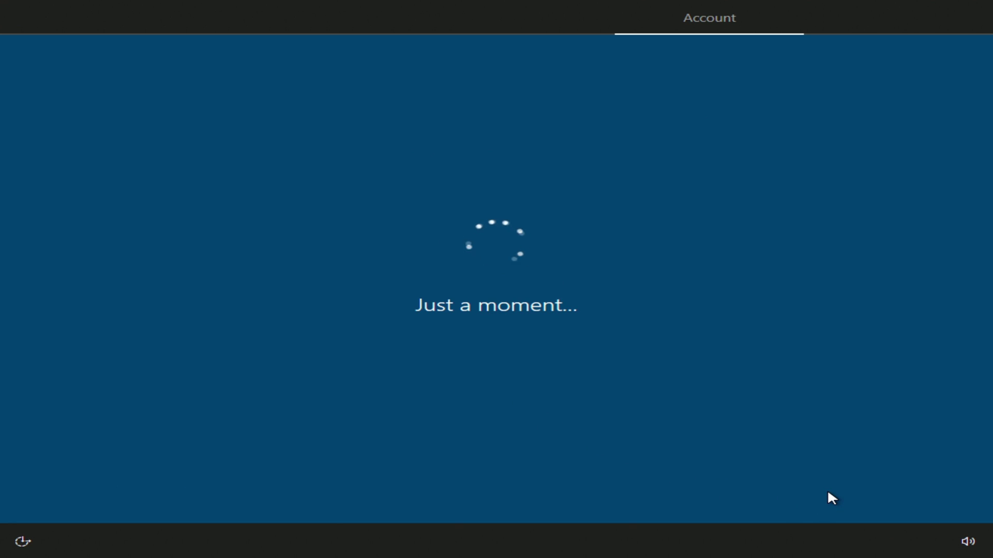
Turn off Find my device, Inking & typing, Advertising ID, Tailored experiences and Location, limit diagnostics to required, and accept.
left_click(511, 261)
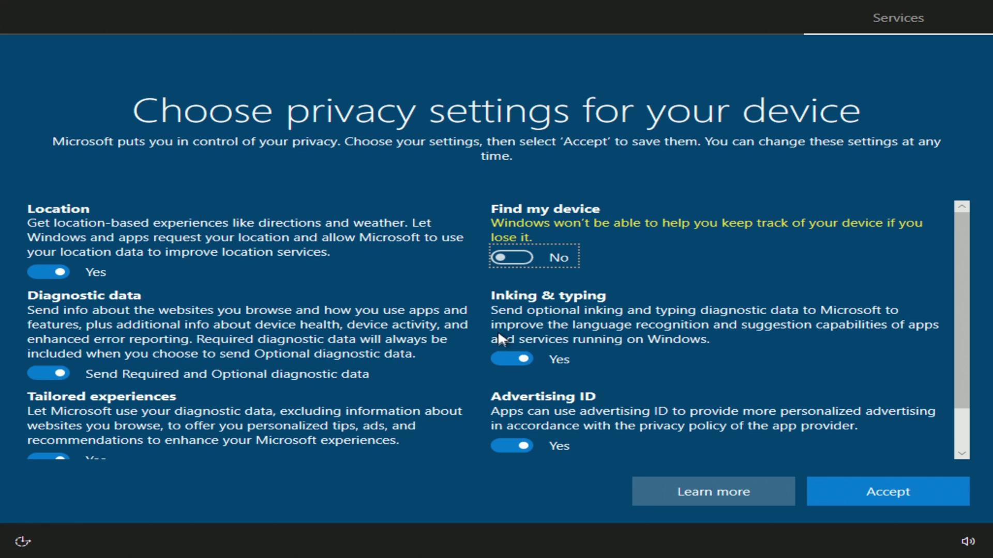
left_click(511, 359)
left_click(510, 445)
scroll(522, 432, "down", 1)
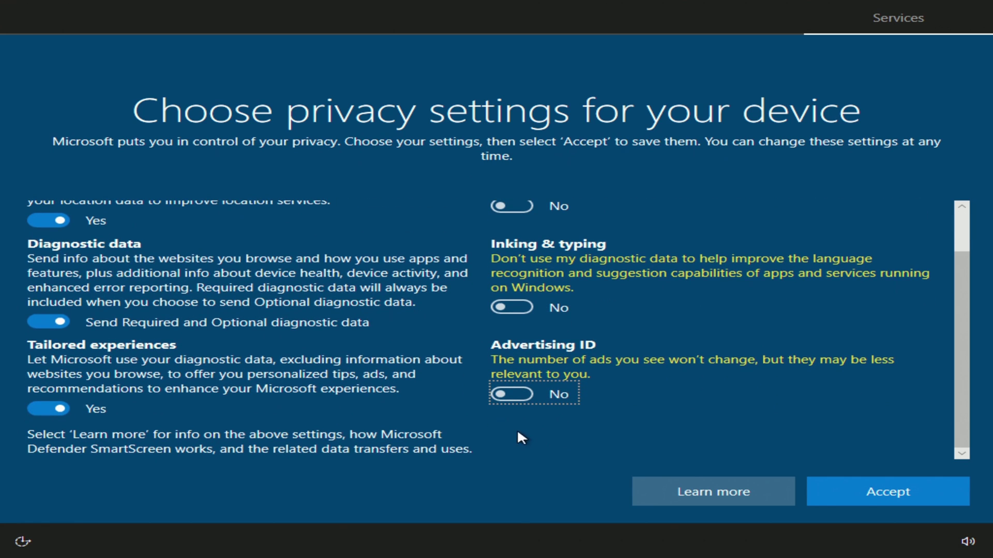
left_click(35, 406)
left_click(42, 336)
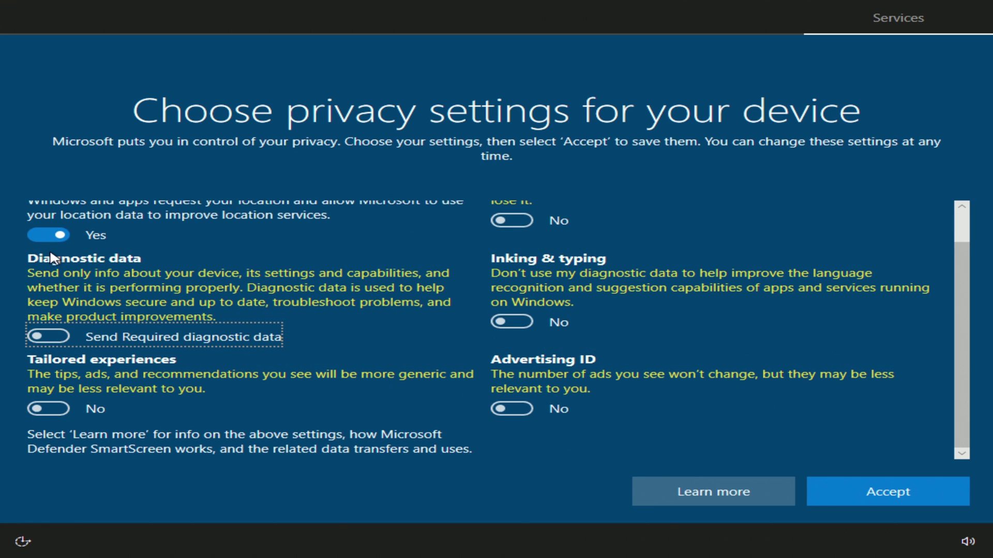
left_click(49, 236)
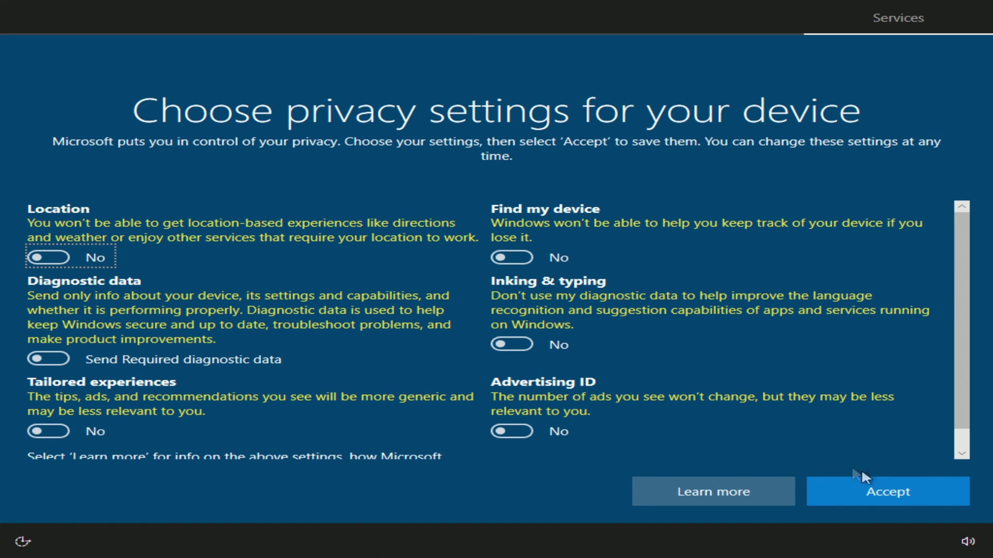
left_click(904, 494)
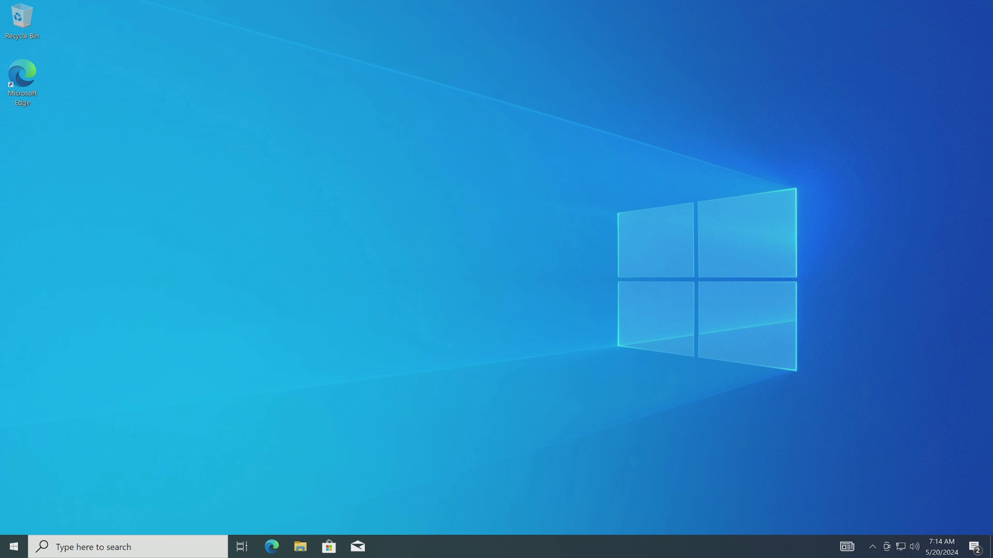
left_click(300, 547)
left_click(242, 239)
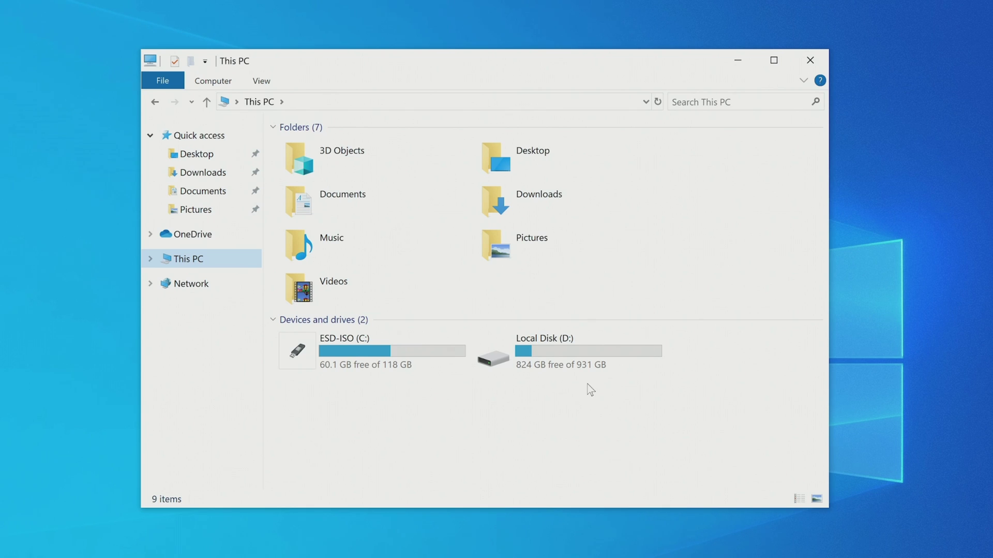
left_click(810, 60)
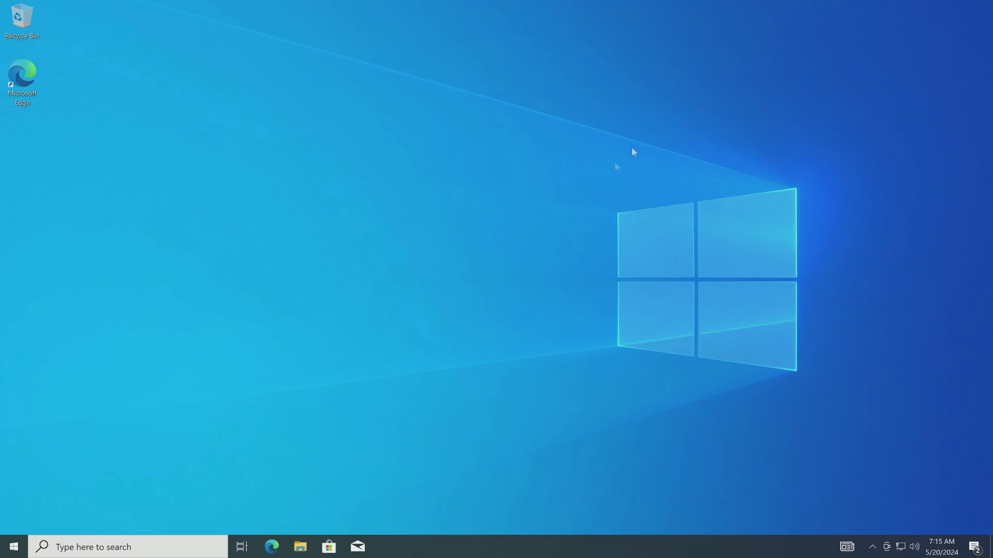
Open Settings > Accounts to view Your info, showing a local administrator account.
left_click(14, 547)
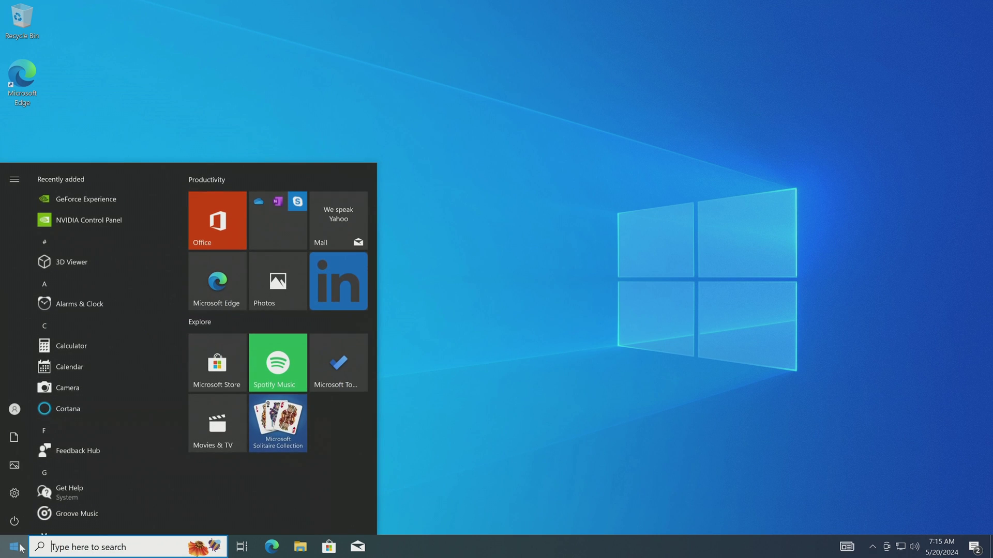
mouse_move(9, 502)
left_click(129, 495)
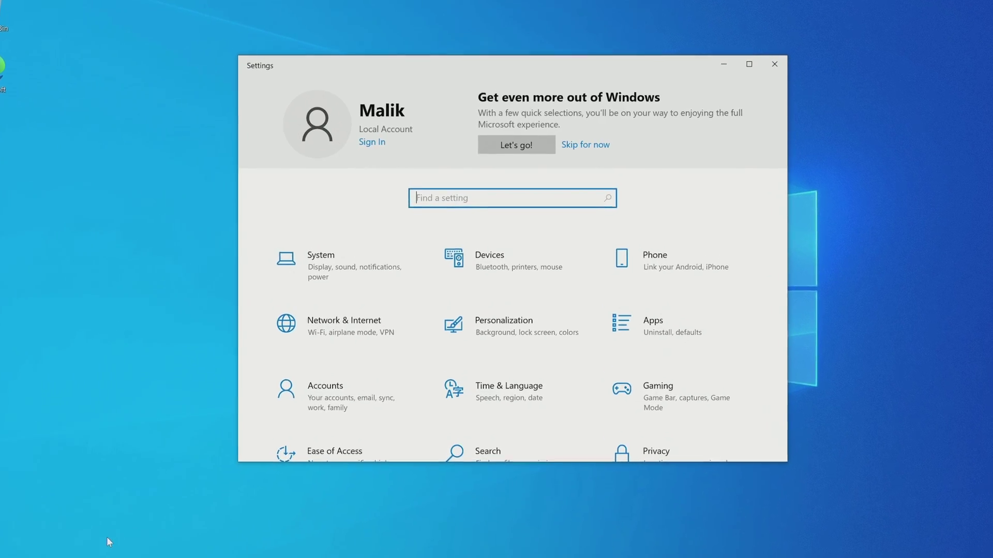
left_click(396, 400)
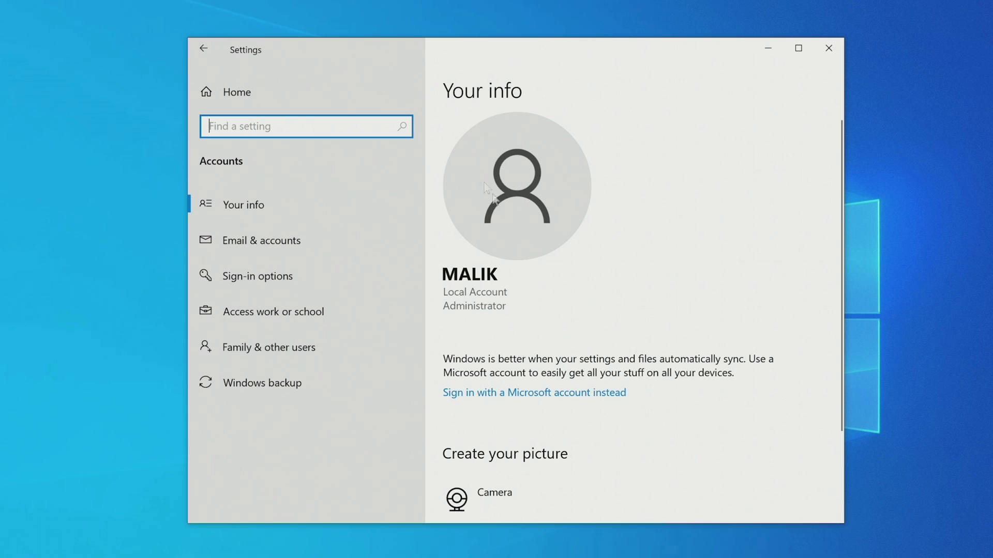
Show the Update & Security Activation page reporting Windows 10 Pro activated with a digital license.
left_click(351, 100)
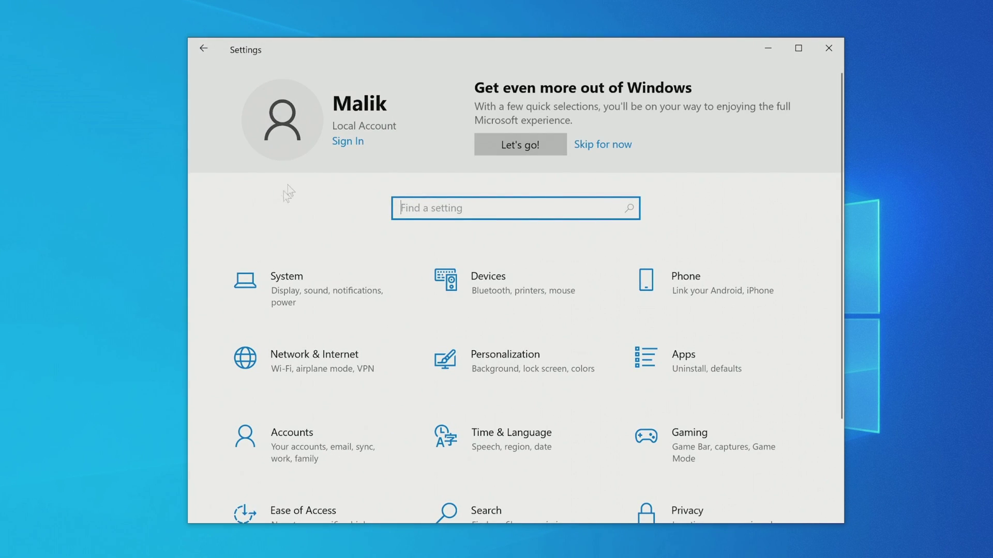
scroll(275, 243, "down", 2)
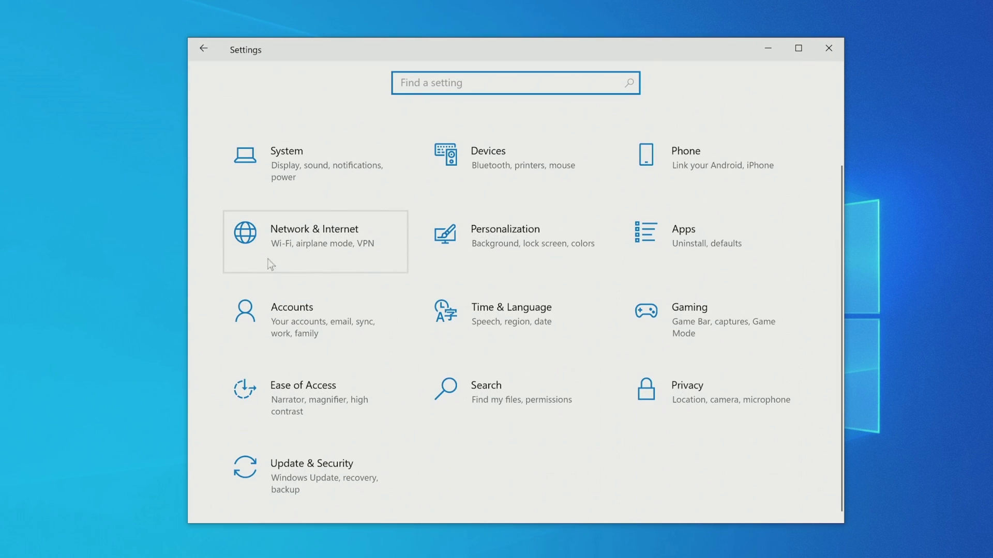
left_click(316, 475)
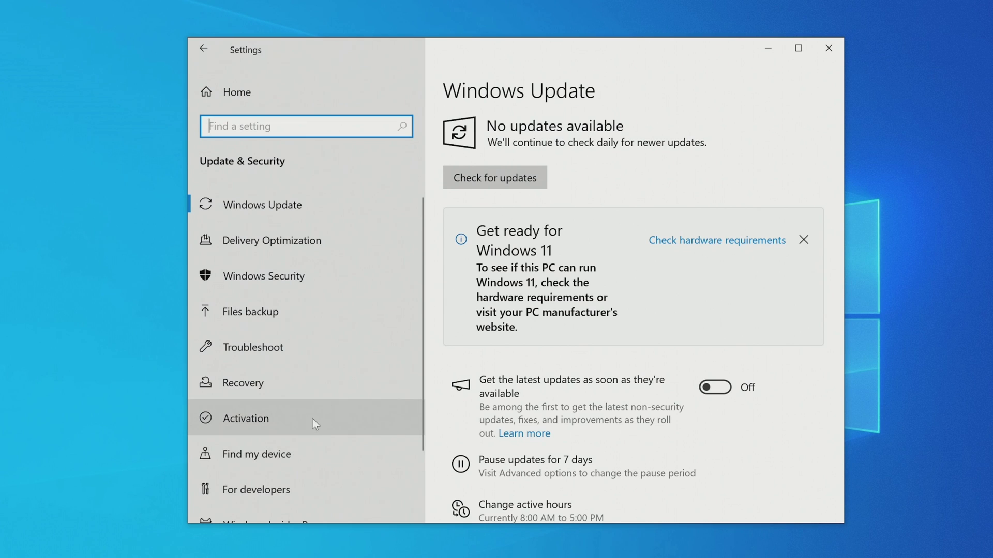
left_click(400, 420)
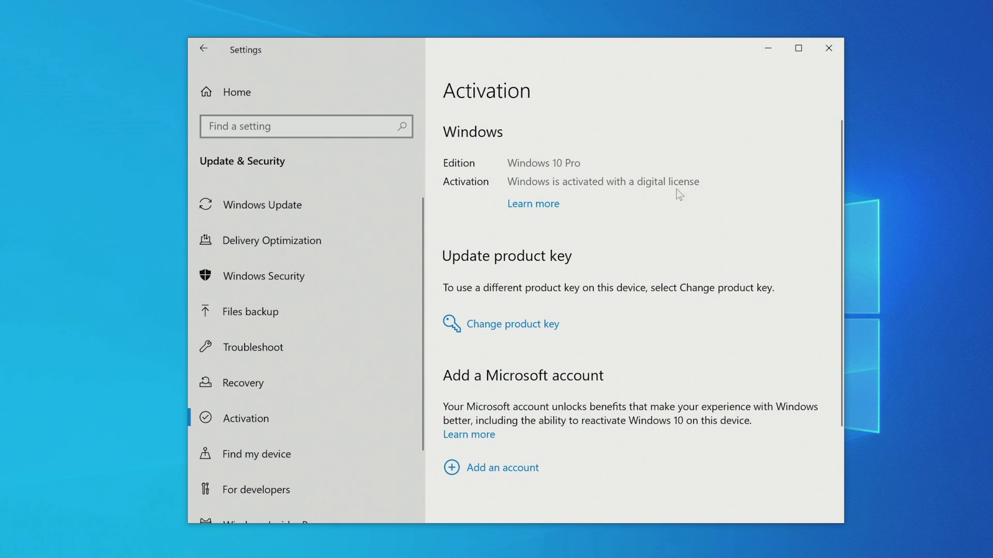
Close the Settings window, leaving the Windows To Go desktop showing.
left_click(829, 48)
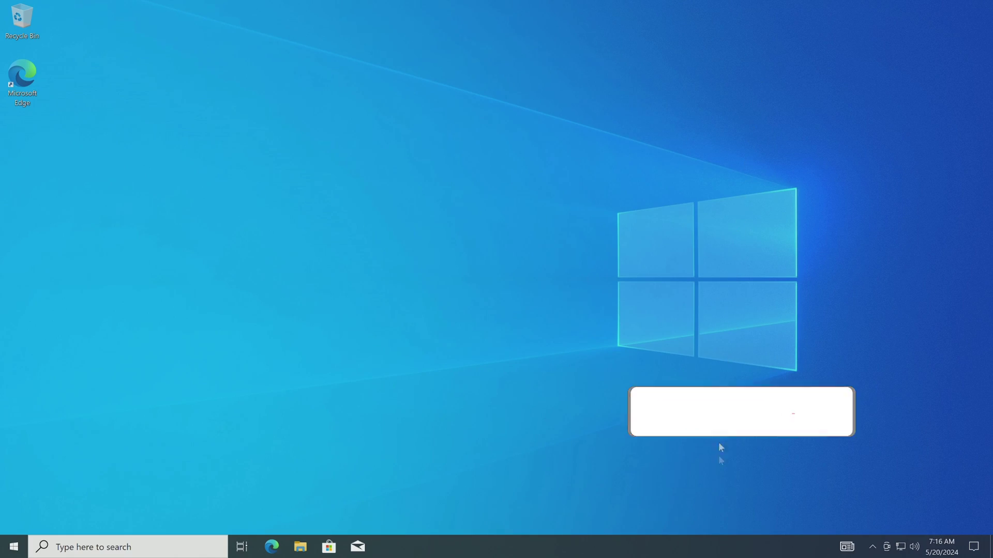